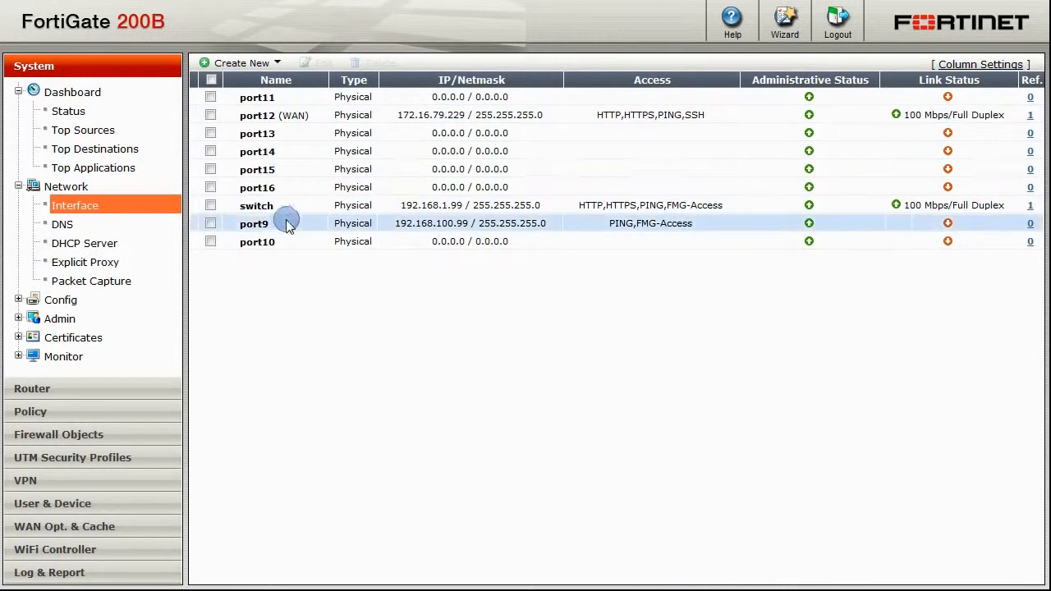
Step: Edit the switch interface to allow FCT-Access and enable Detect and Identify Devices, and save it
click(210, 205)
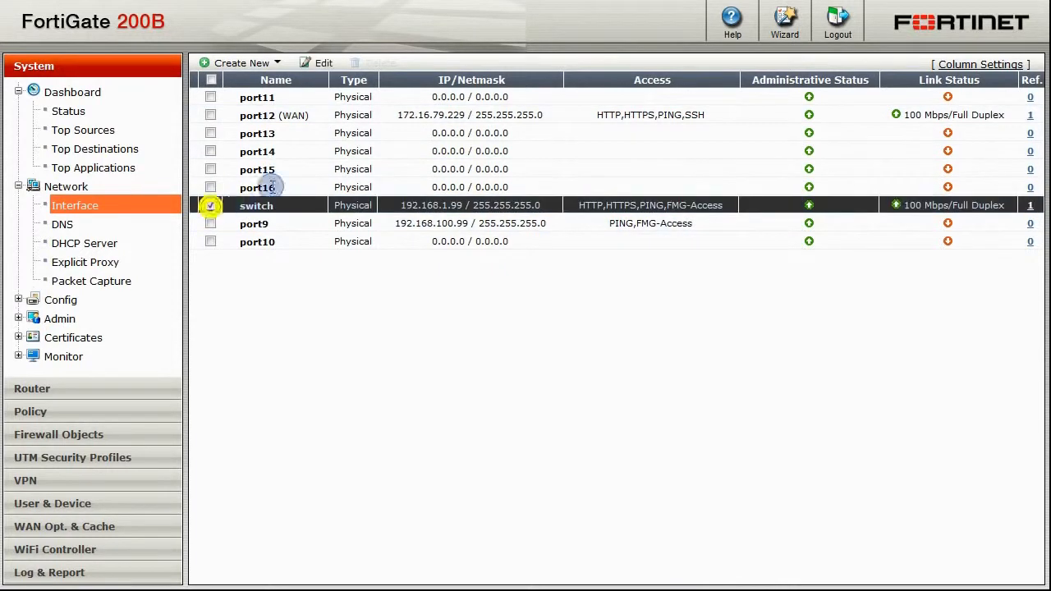
click(318, 65)
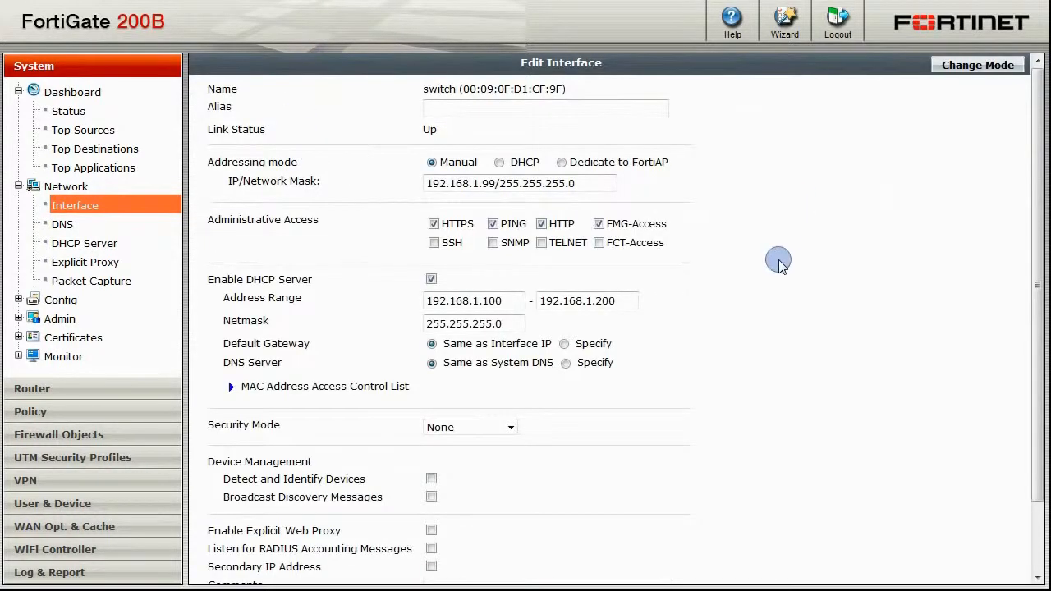
click(599, 243)
drag(1039, 284, 1039, 350)
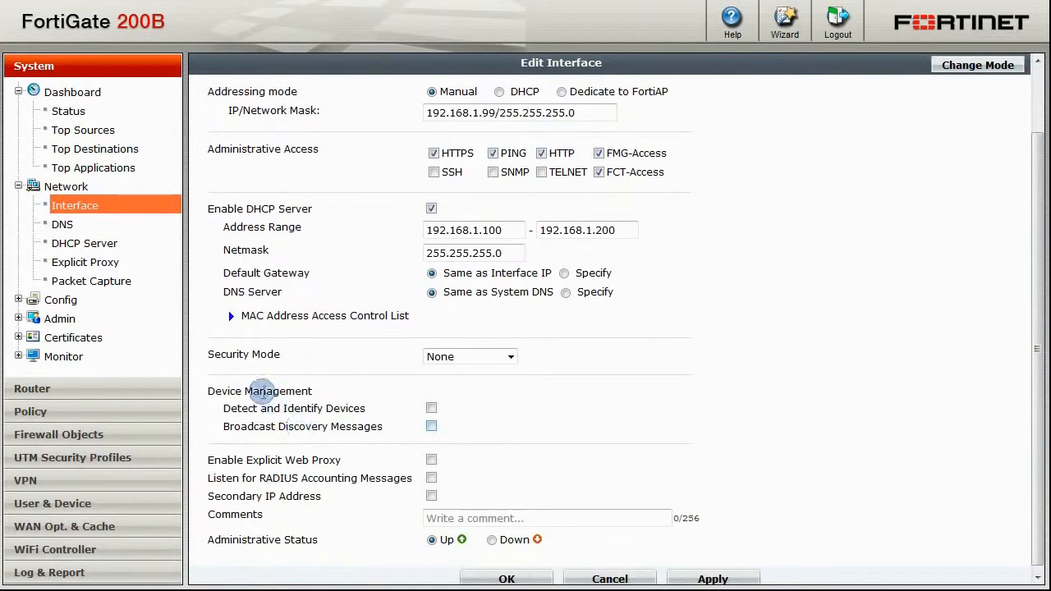
click(431, 409)
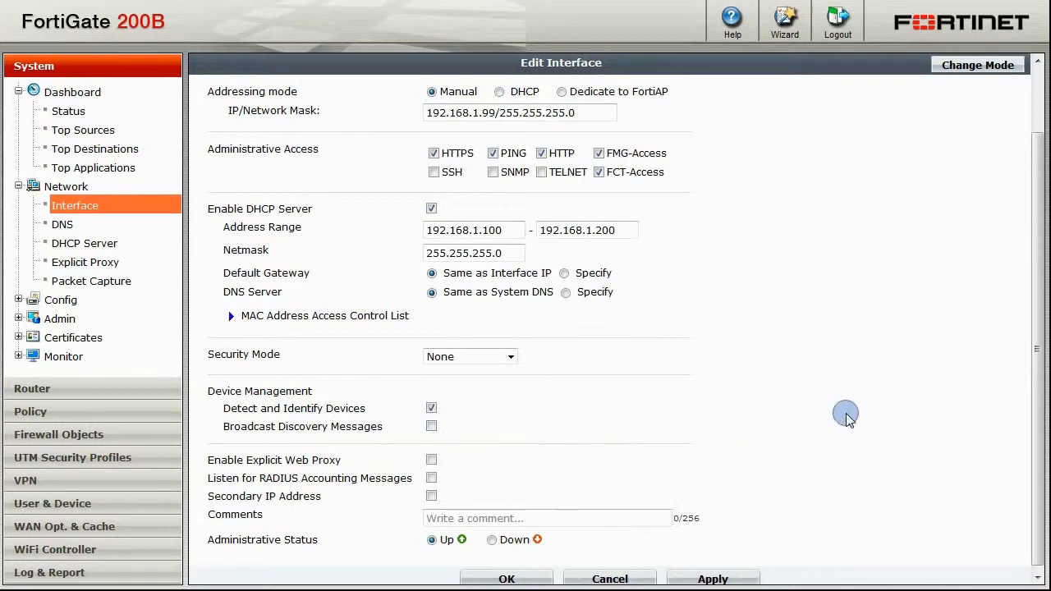
drag(1039, 349, 1033, 361)
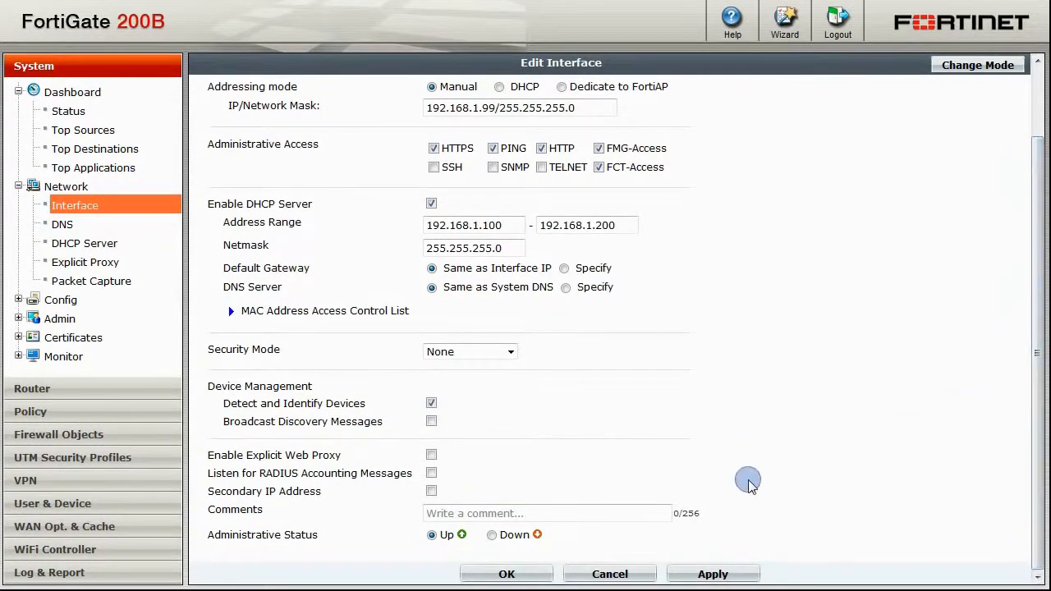
click(514, 574)
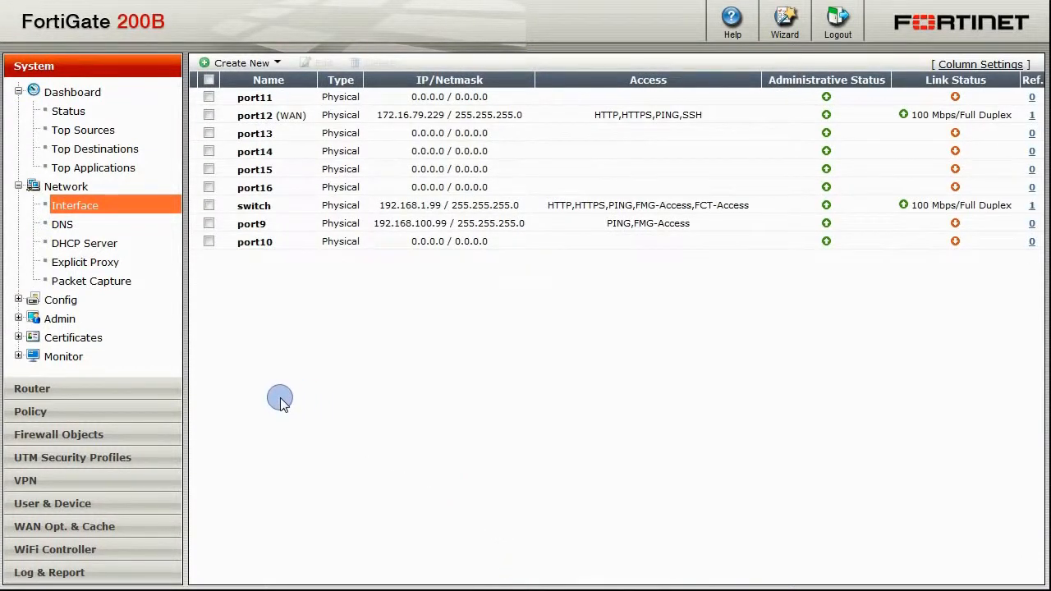
Step: In the device Endpoint Profile, enable AntiVirus Realtime Protection, Application Firewall and Web Category Filtering, with web filtering disabled when protected by this FortiGate
click(71, 506)
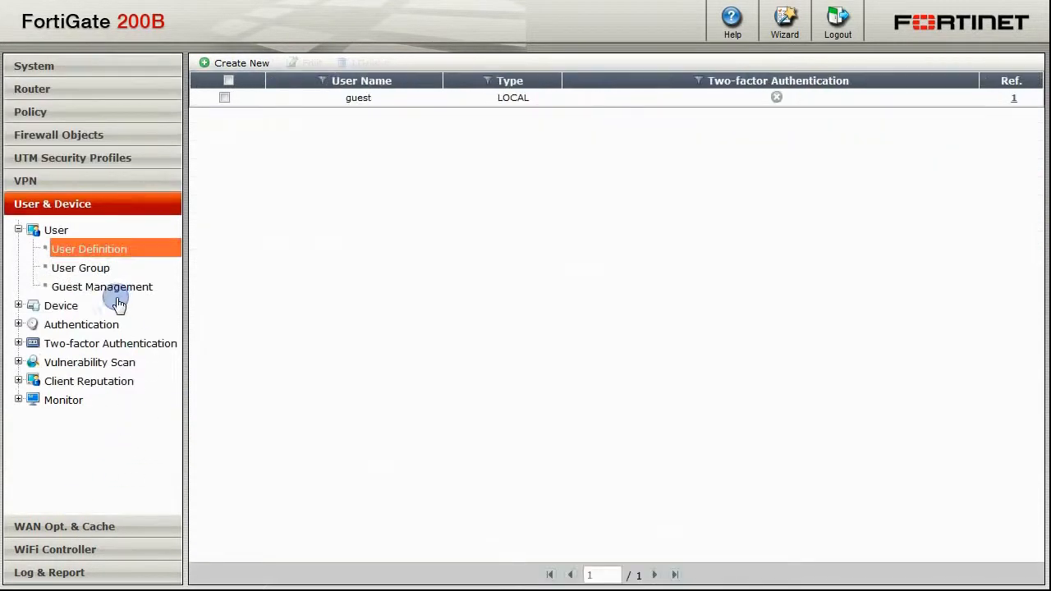
click(59, 309)
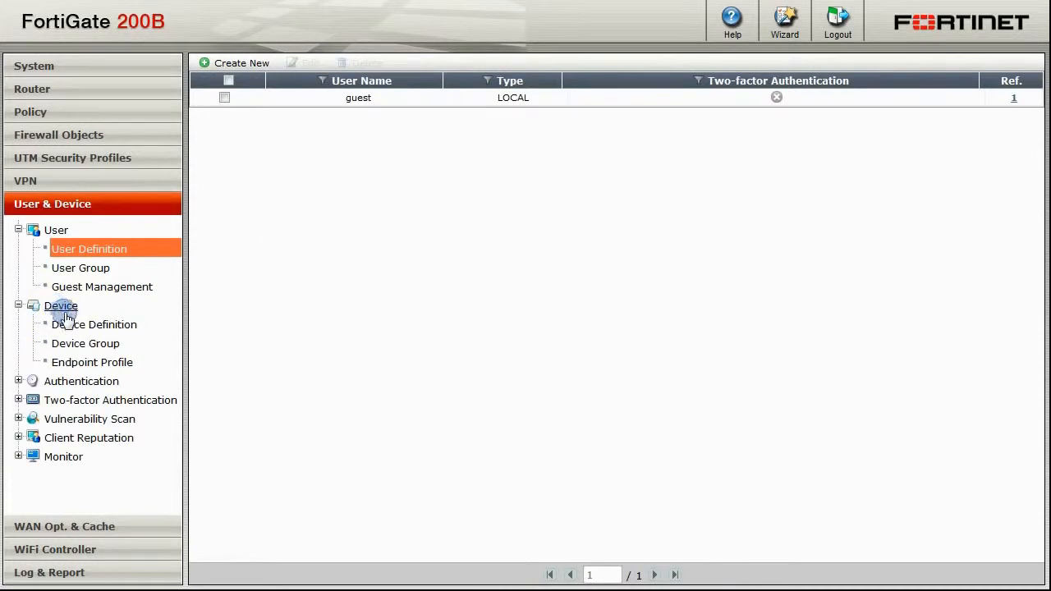
click(102, 367)
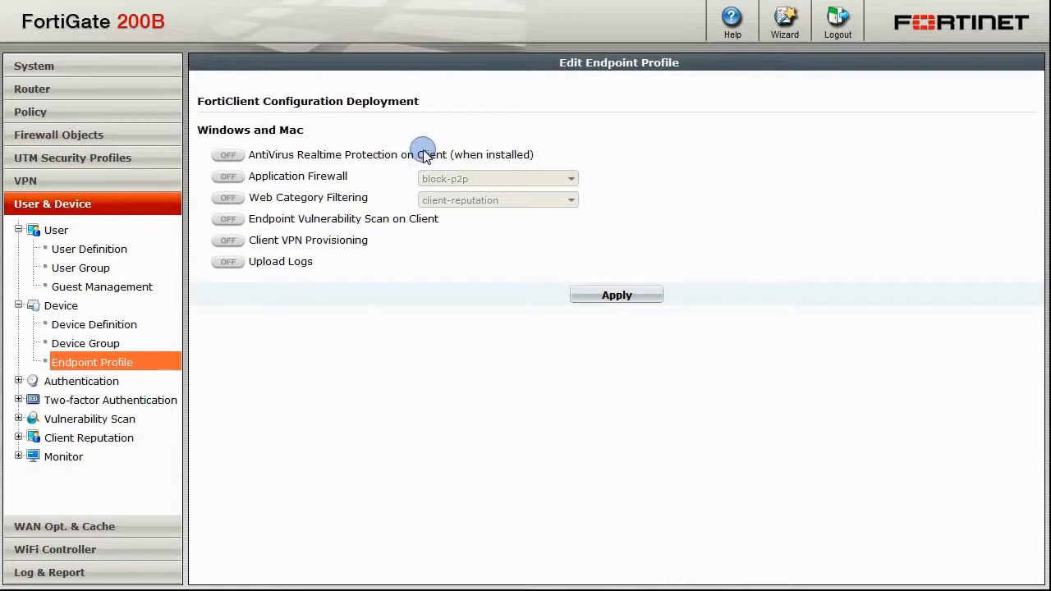
click(227, 156)
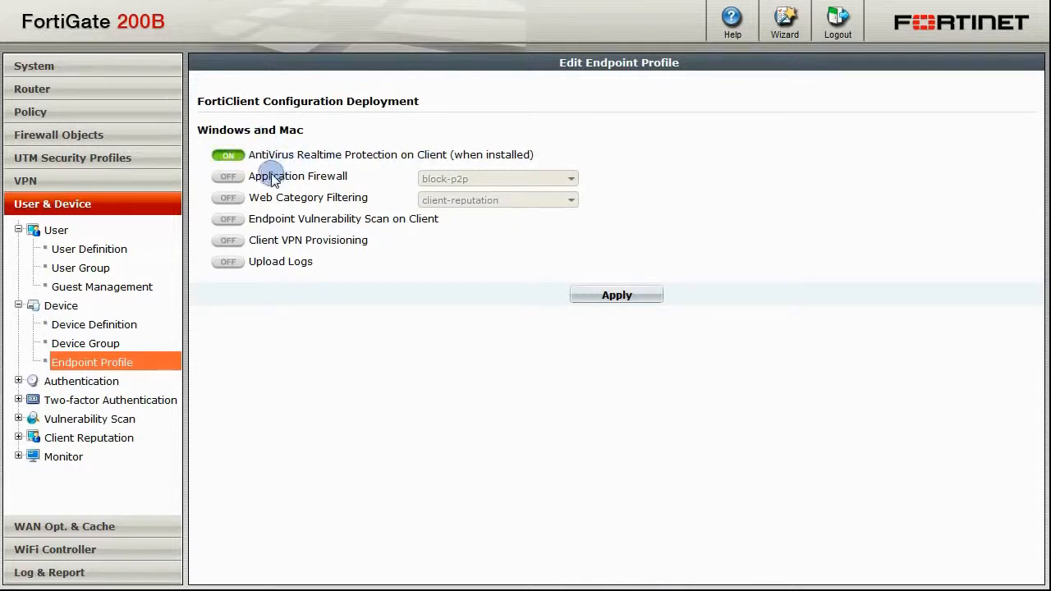
click(230, 179)
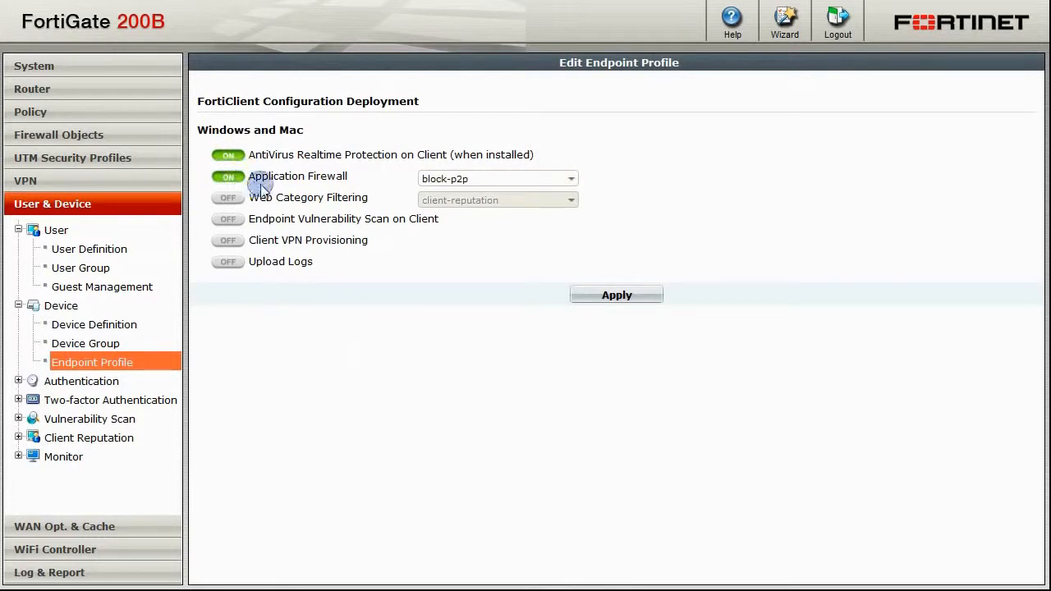
click(230, 200)
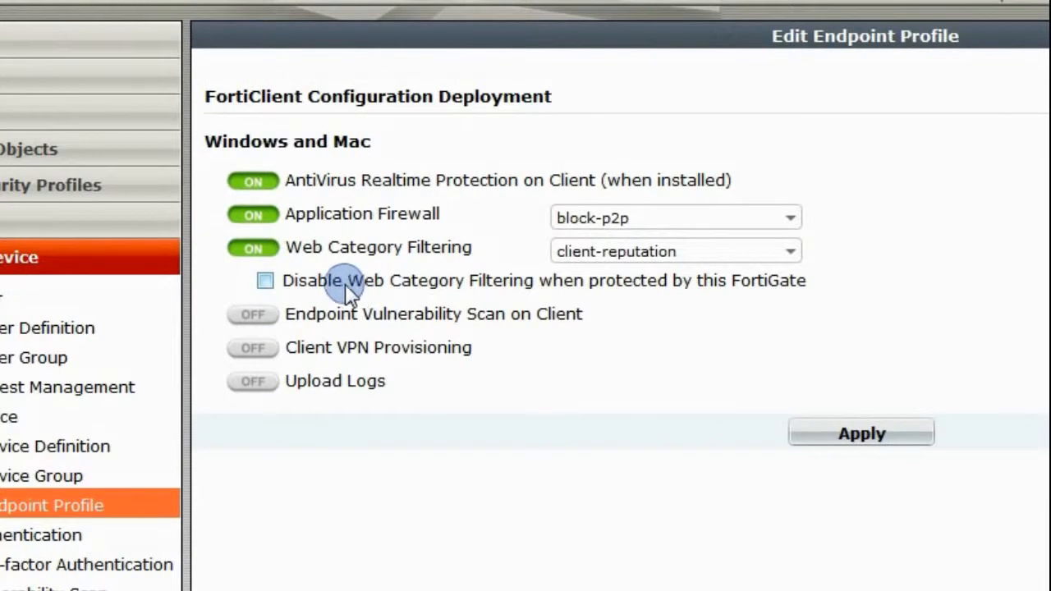
click(263, 279)
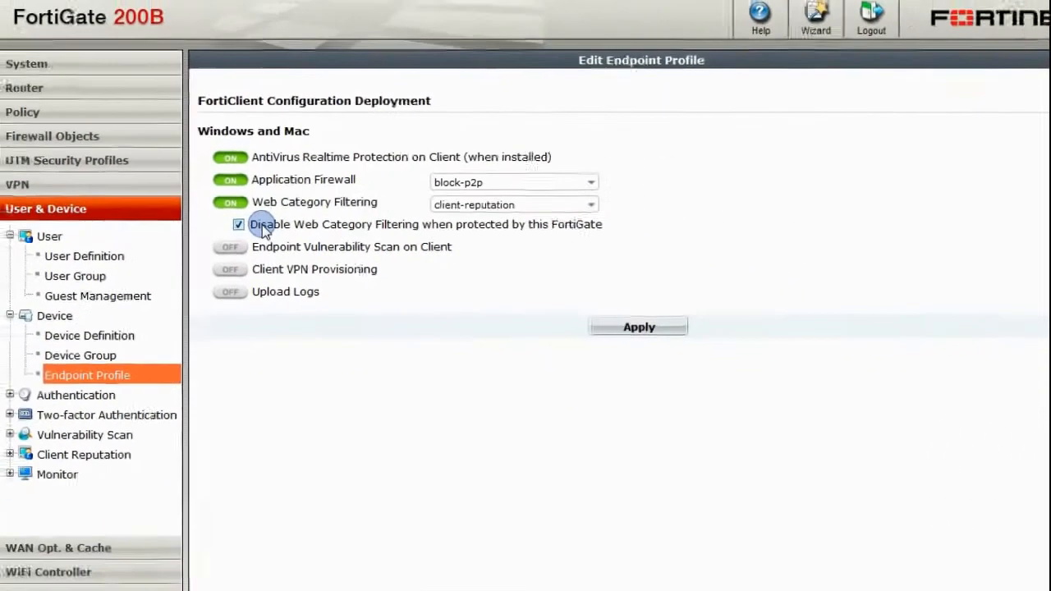
click(224, 246)
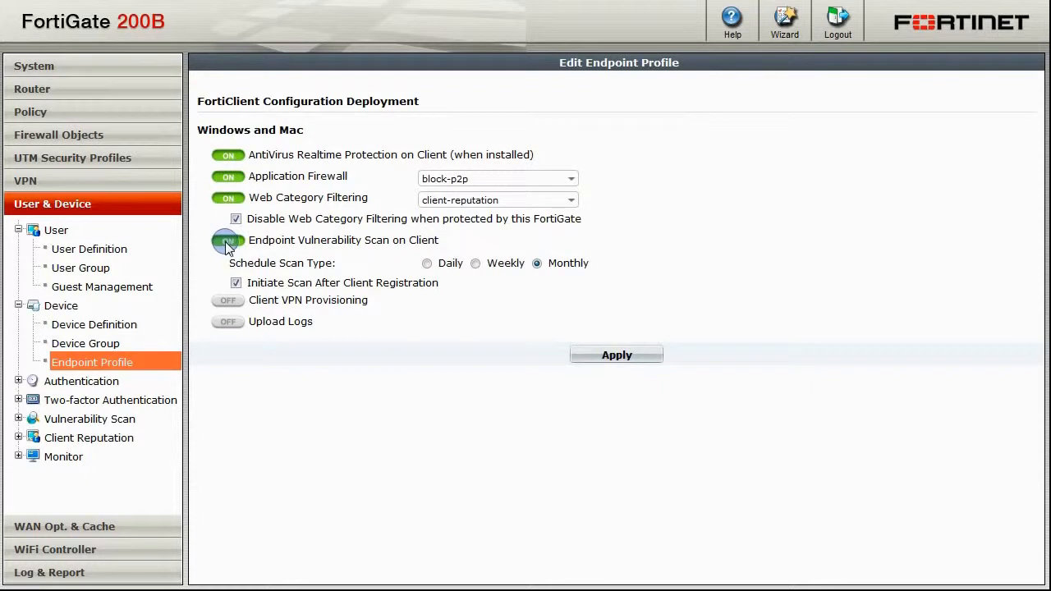
click(227, 243)
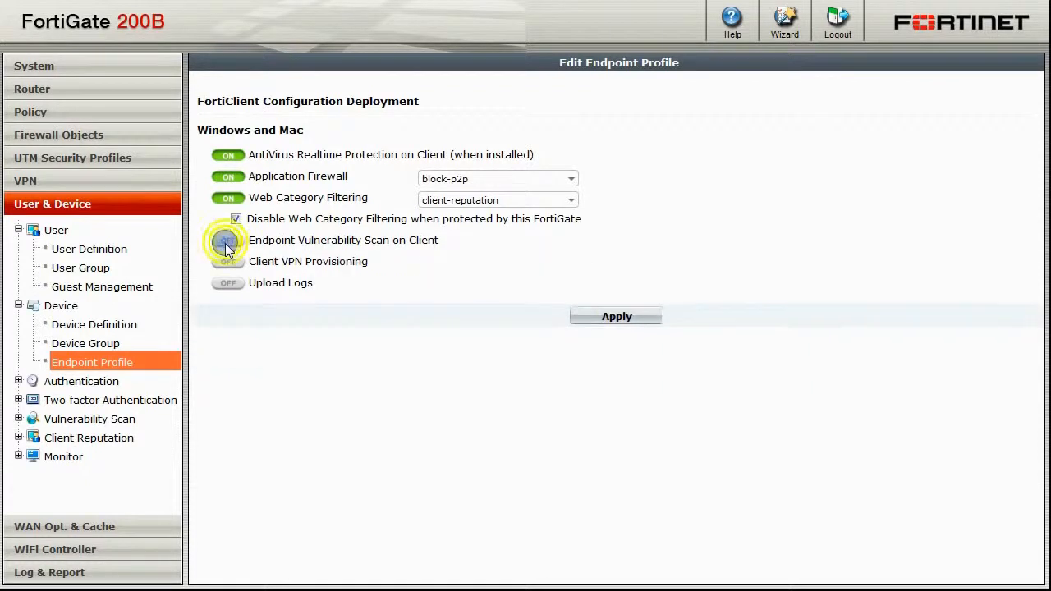
click(229, 284)
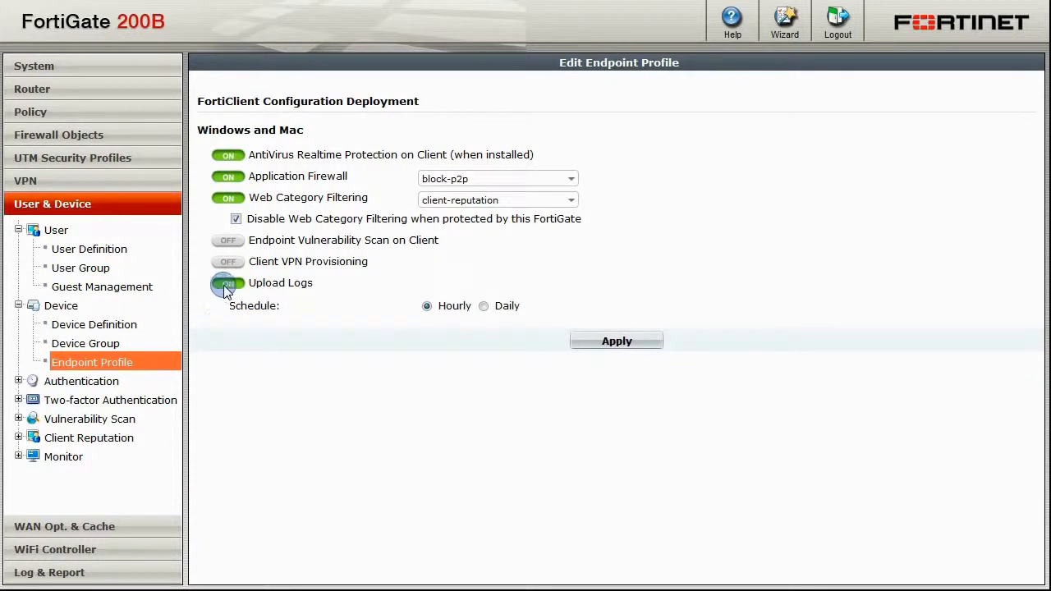
click(227, 284)
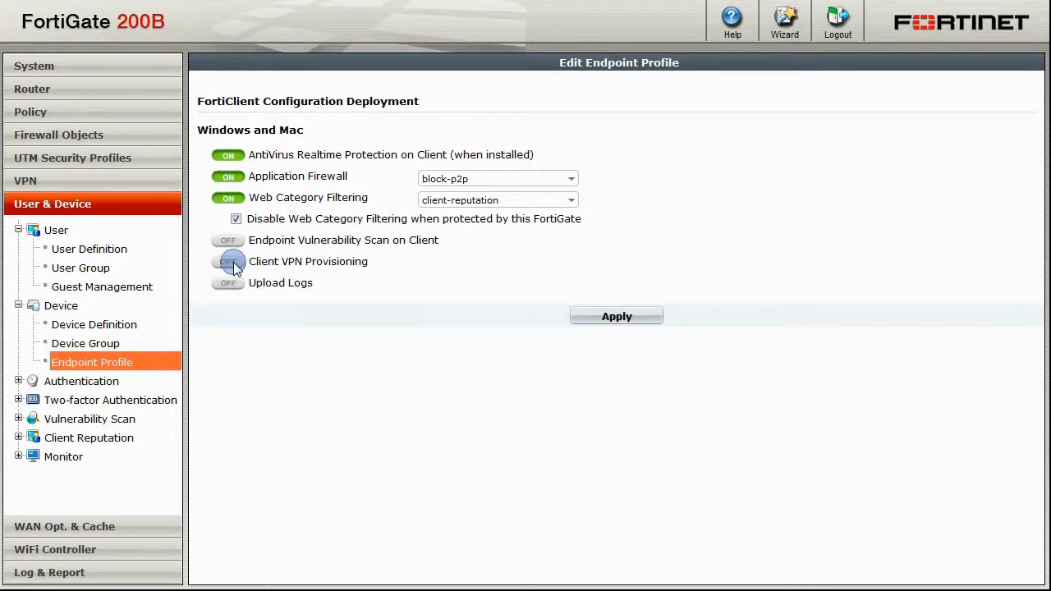
Step: Enable Client VPN Provisioning with an IPsec VPN named Work, remote gateway ipsecdemo.fortinet.com, and enter its preshared key
click(230, 263)
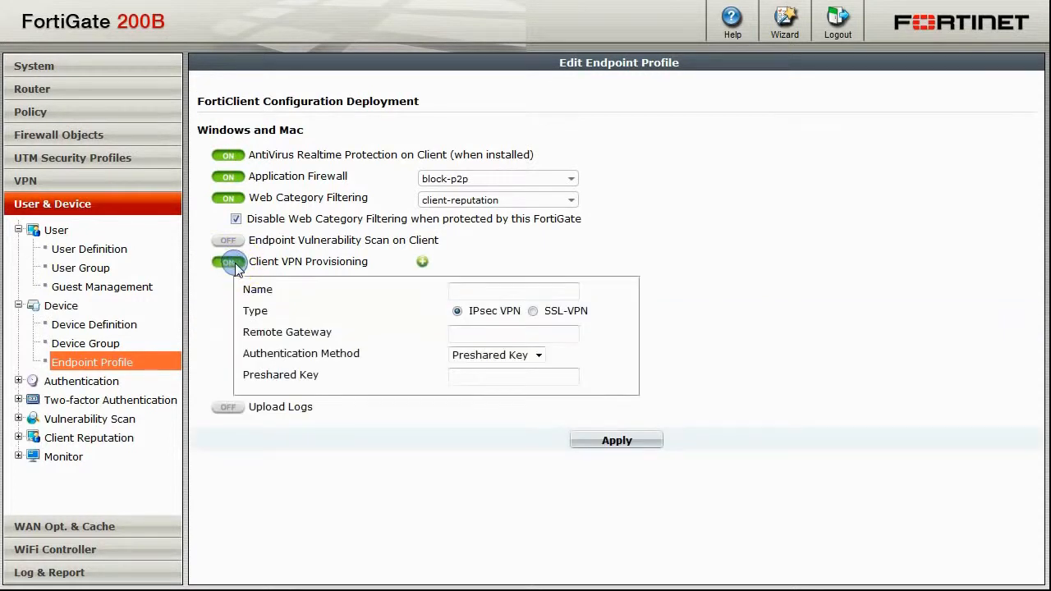
click(485, 292)
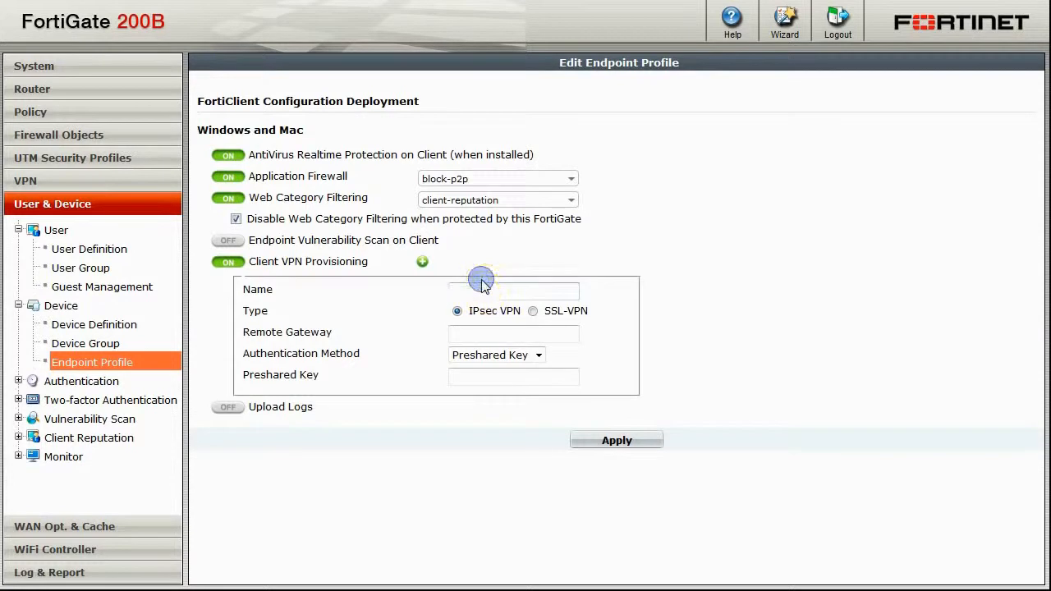
text(Work)
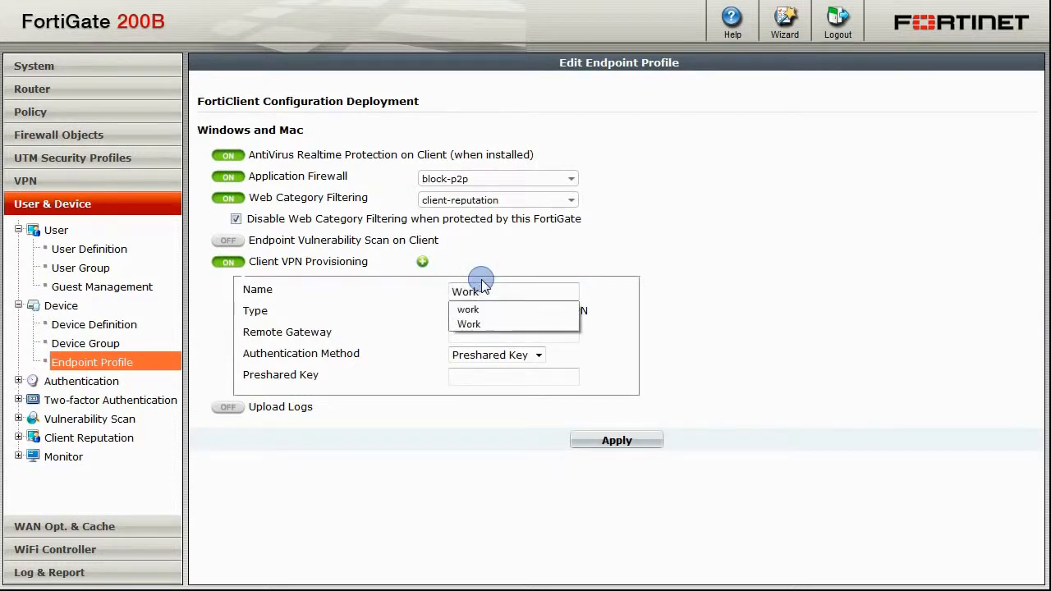
click(411, 332)
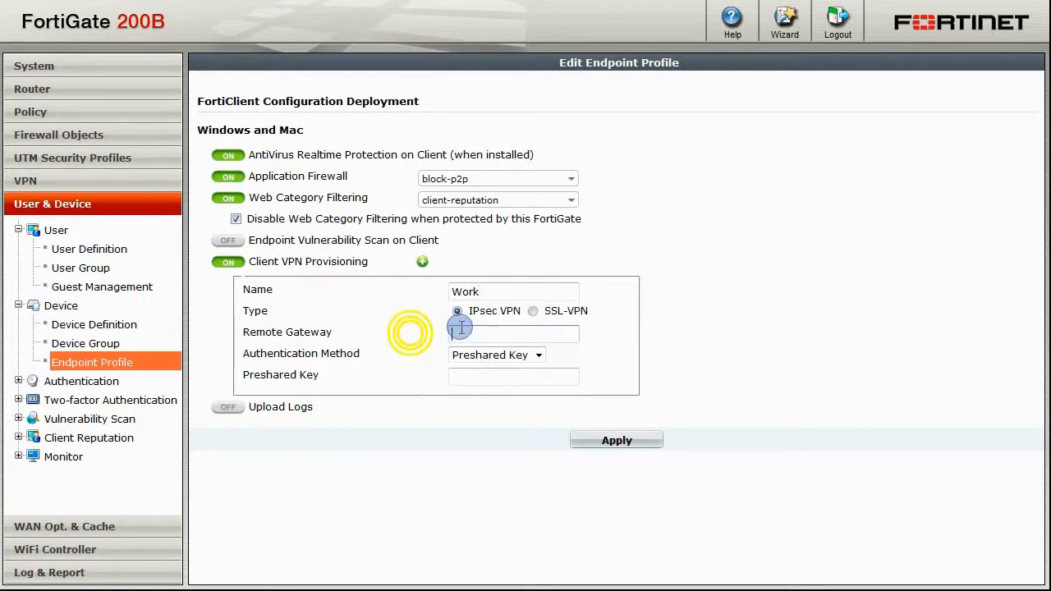
text(i)
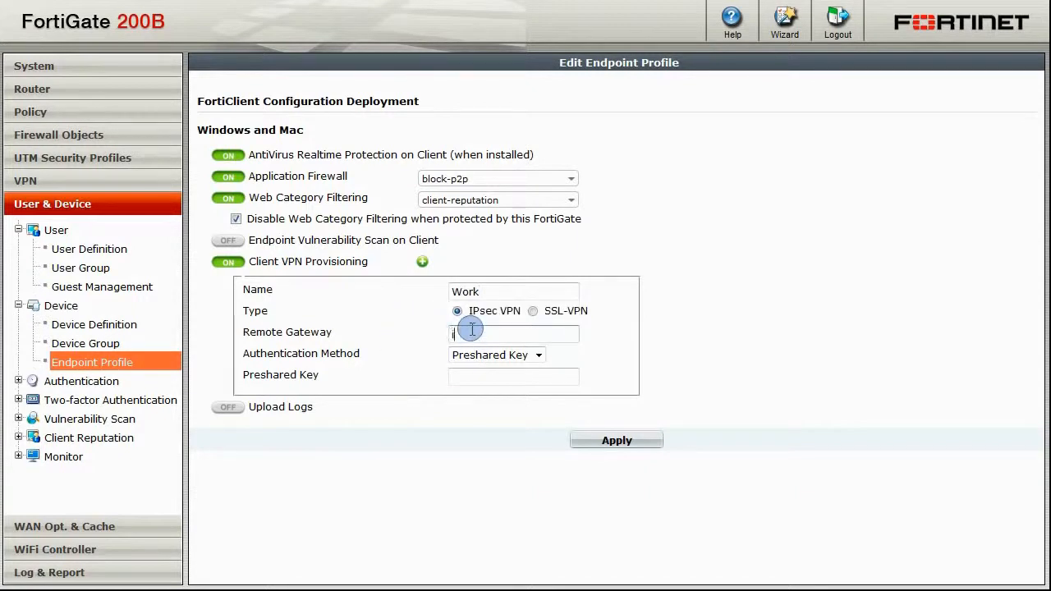
text(psecde)
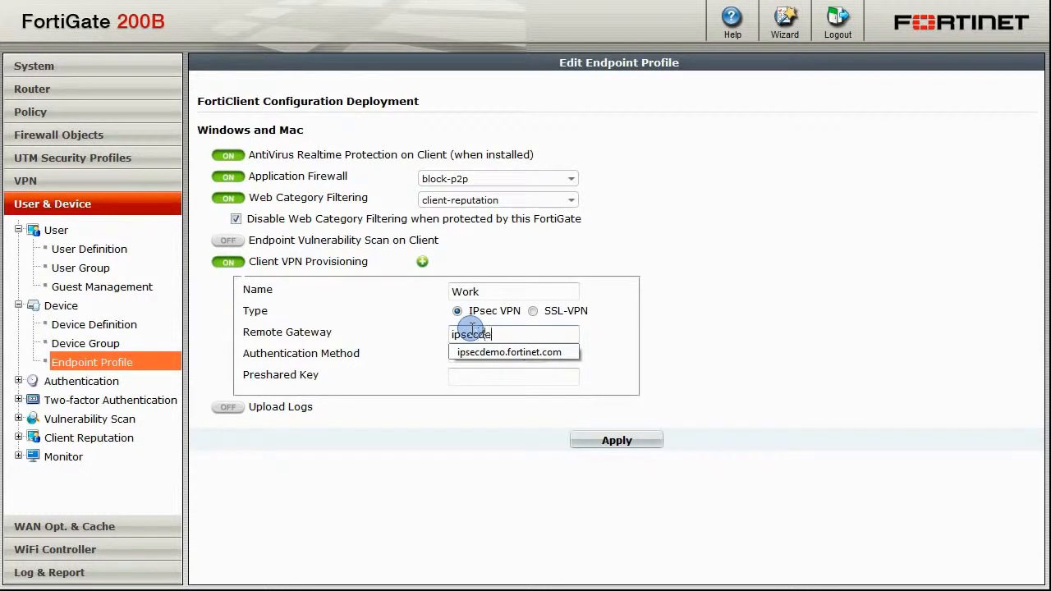
key(Down)
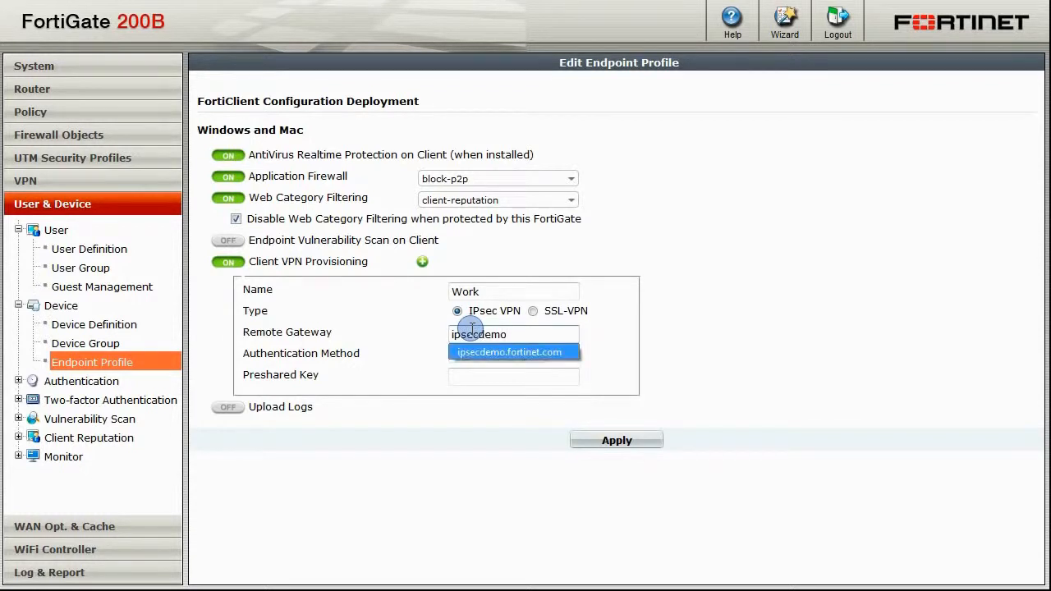
key(Return)
click(510, 379)
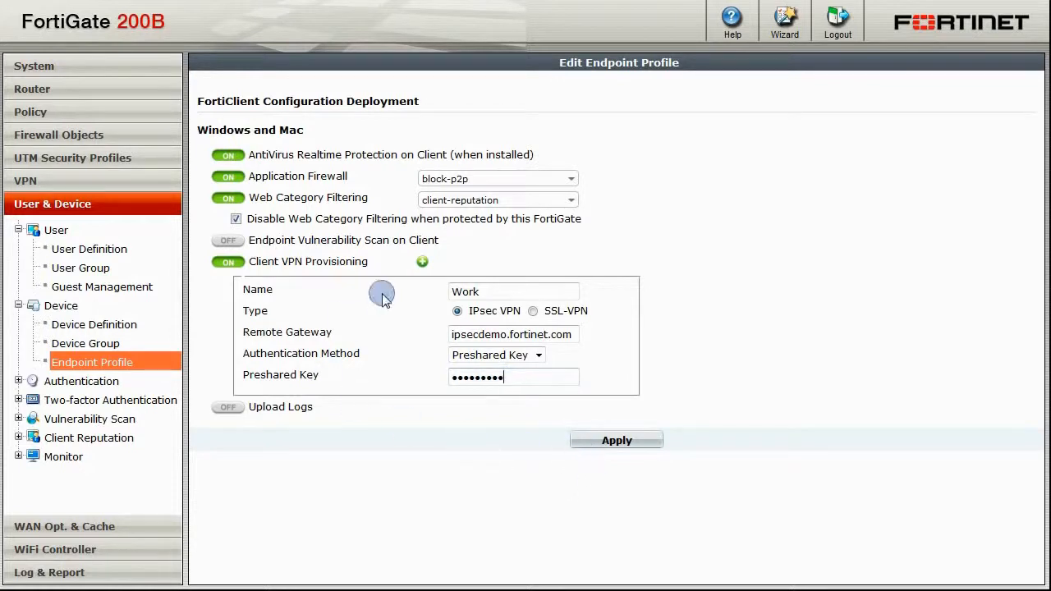
Step: Add a second IPsec VPN named Paris Office with remote gateway 123.123.123.123, enter its preshared key, and apply the endpoint profile
click(424, 263)
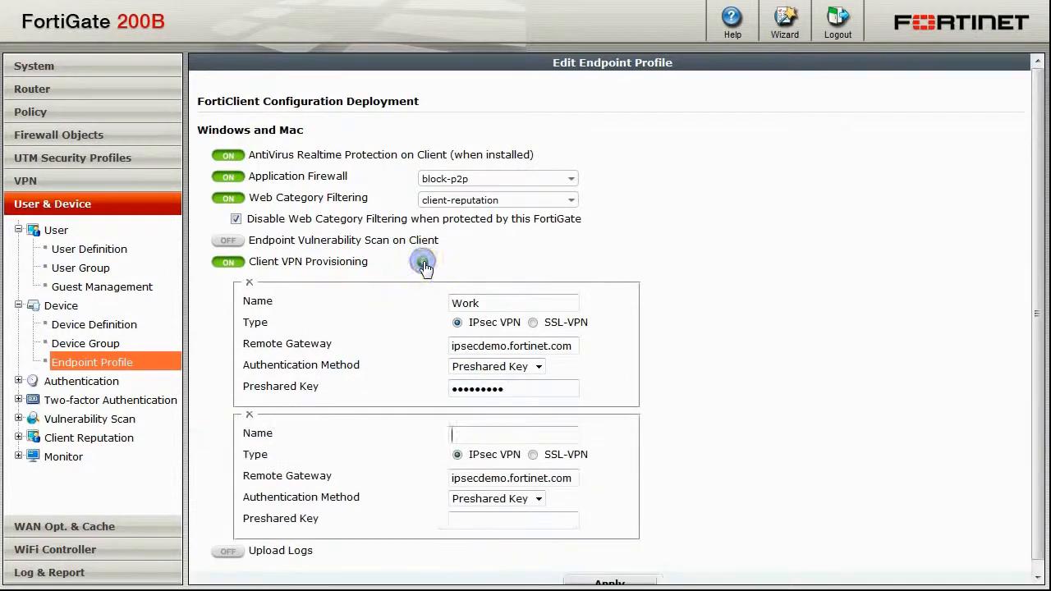
click(475, 435)
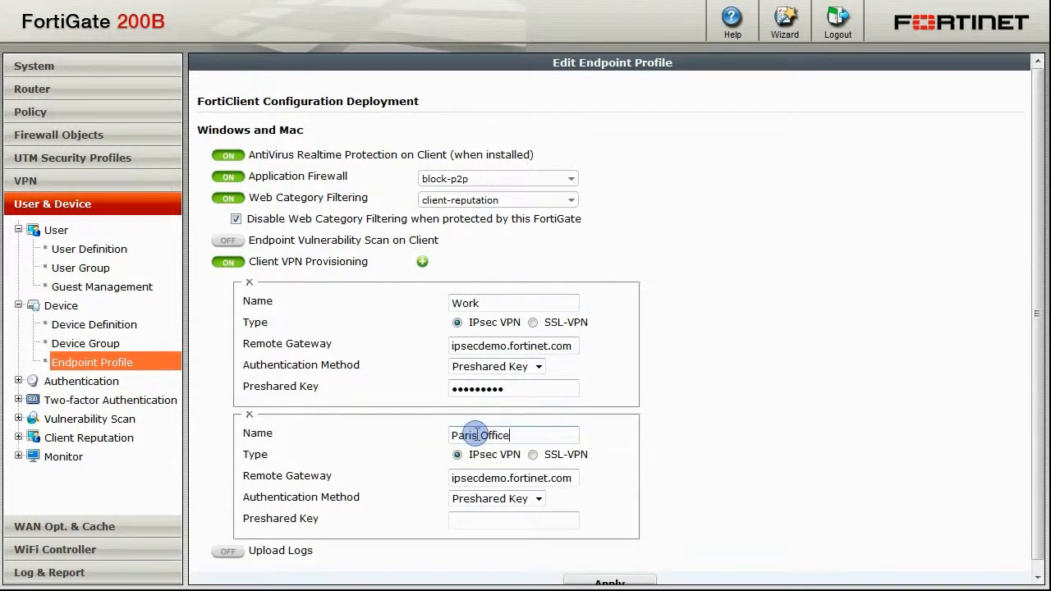
click(564, 473)
triple_click(564, 472)
text(1)
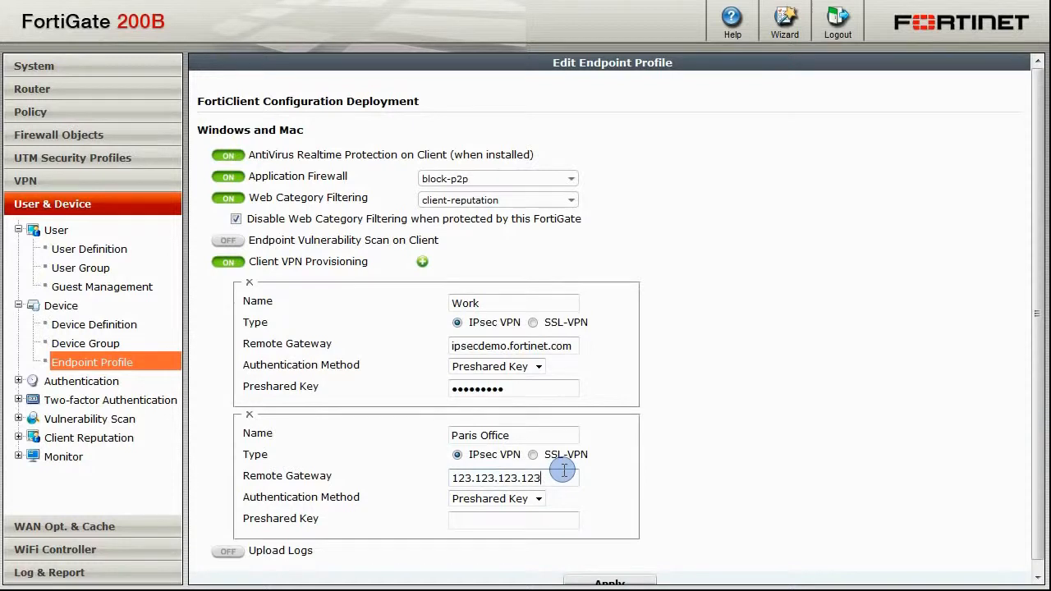
text(23.123.123.123)
click(487, 526)
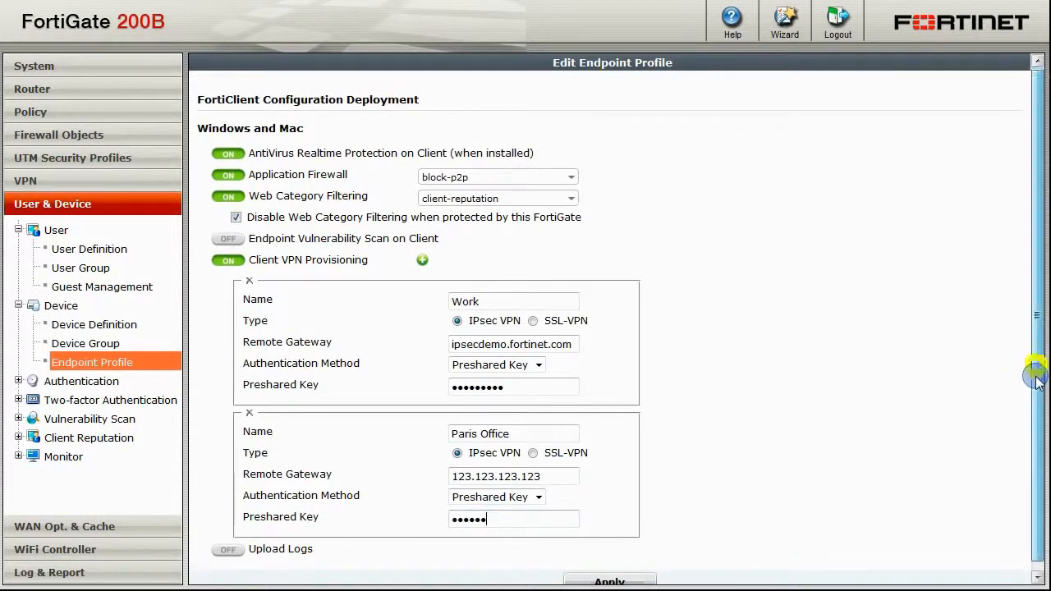
drag(1034, 371, 1022, 417)
click(618, 575)
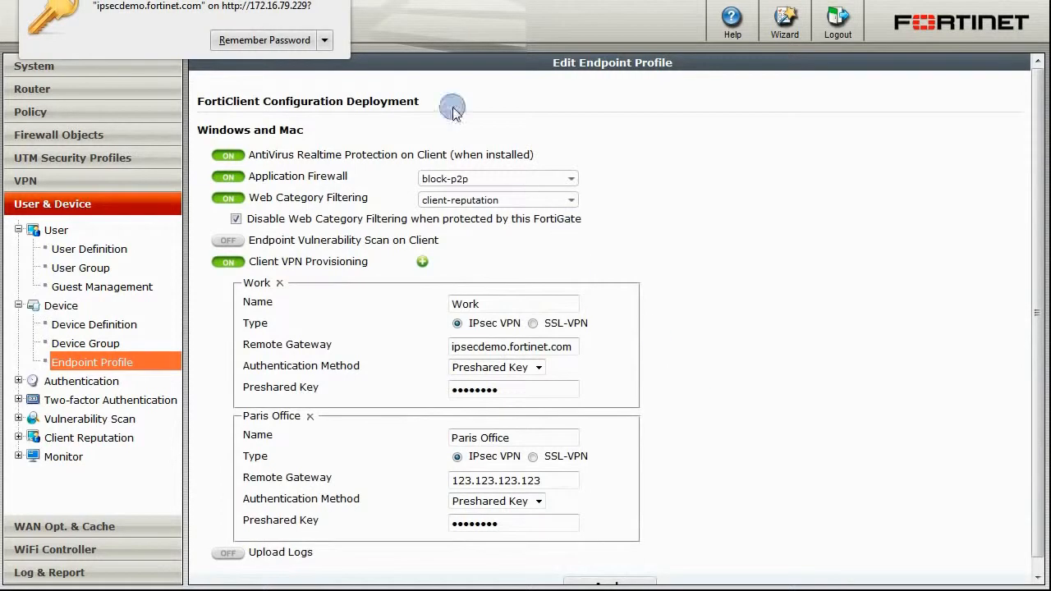
click(338, 10)
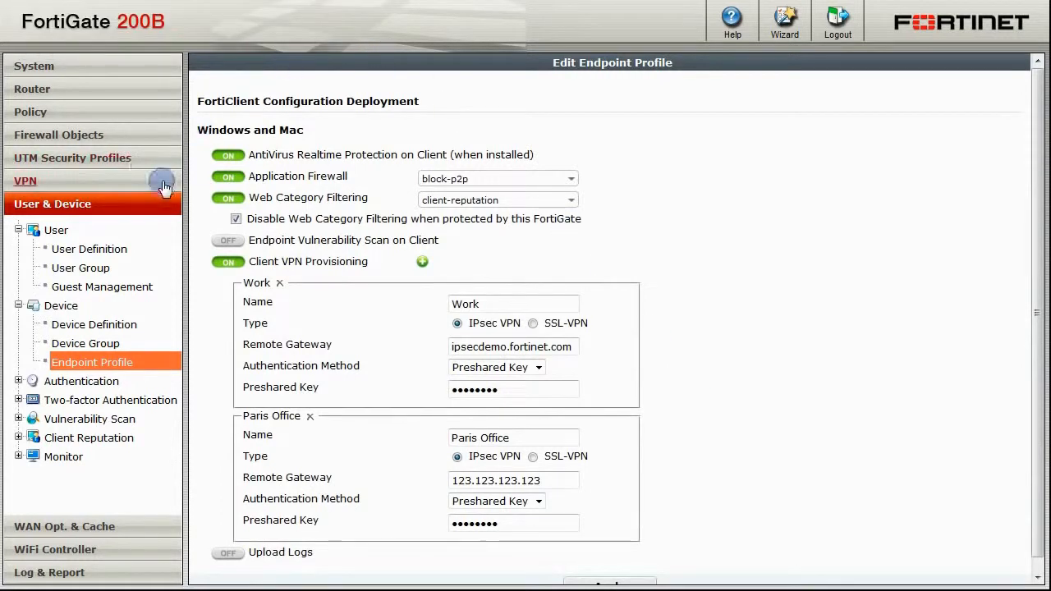
Step: Start a new firewall policy and set its subtype to Device Identity
click(37, 115)
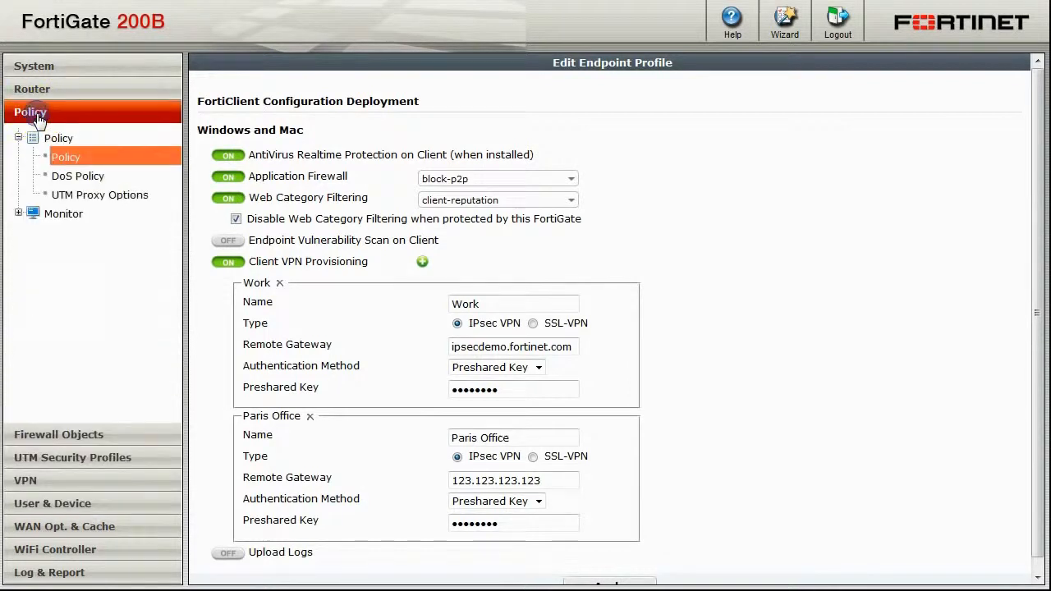
click(67, 159)
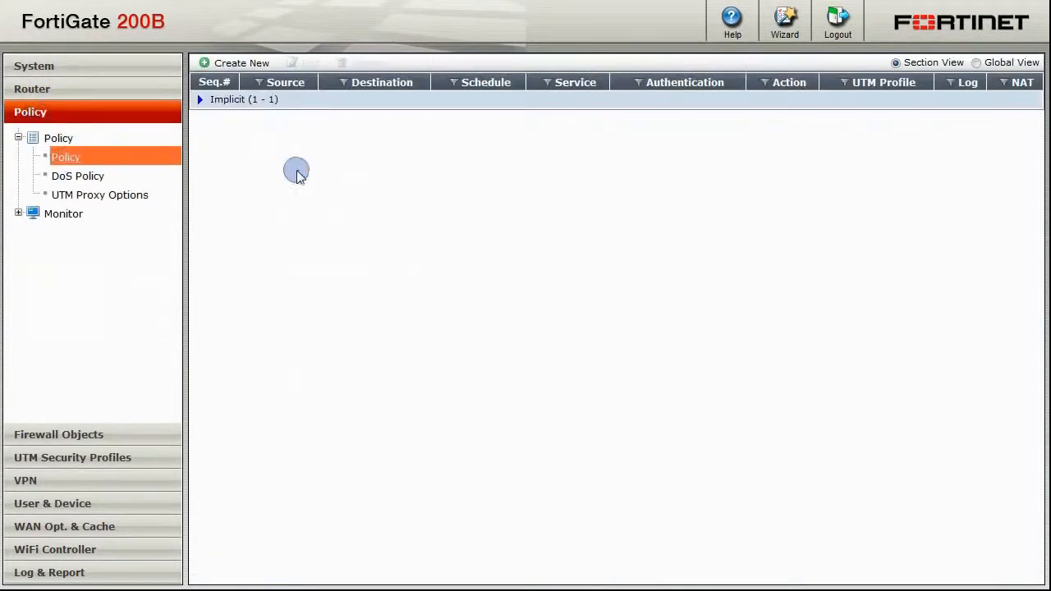
click(253, 65)
click(255, 67)
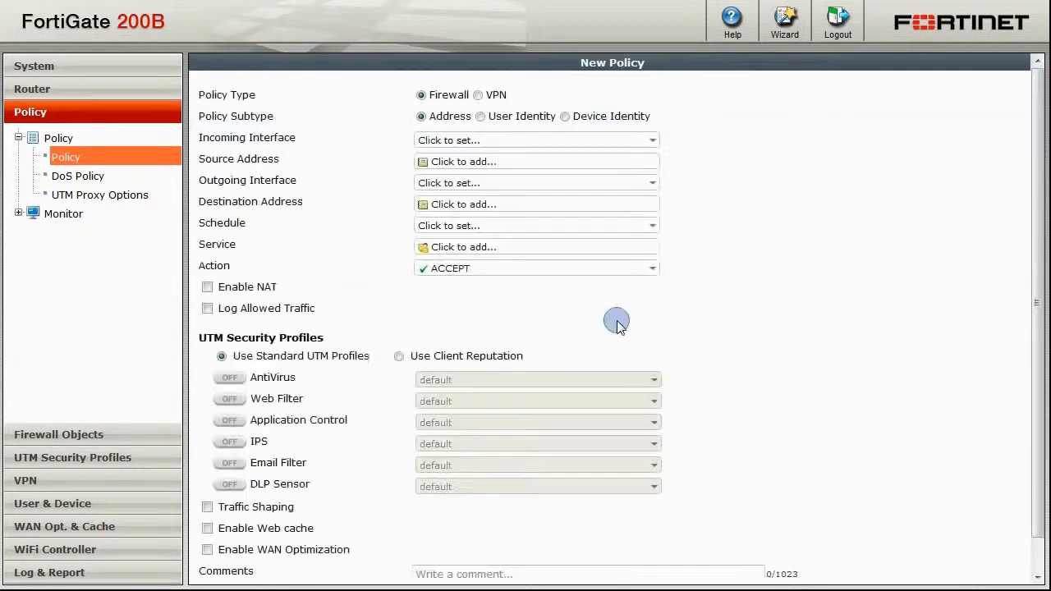
click(567, 117)
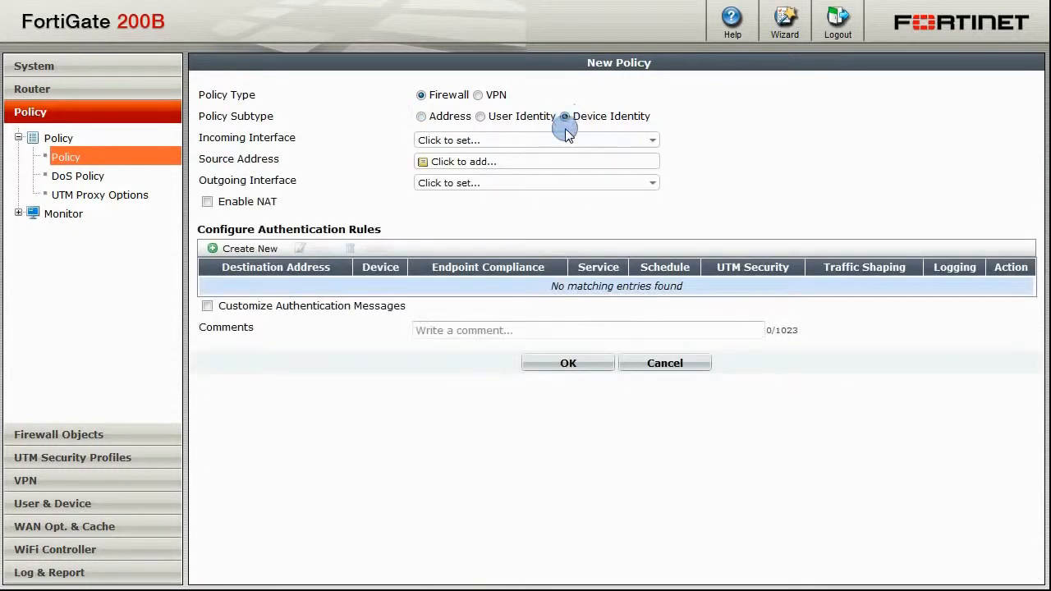
Step: Set the policy's incoming interface to switch, source address to all and outgoing interface to port12 (WAN), with NAT enabled
click(558, 140)
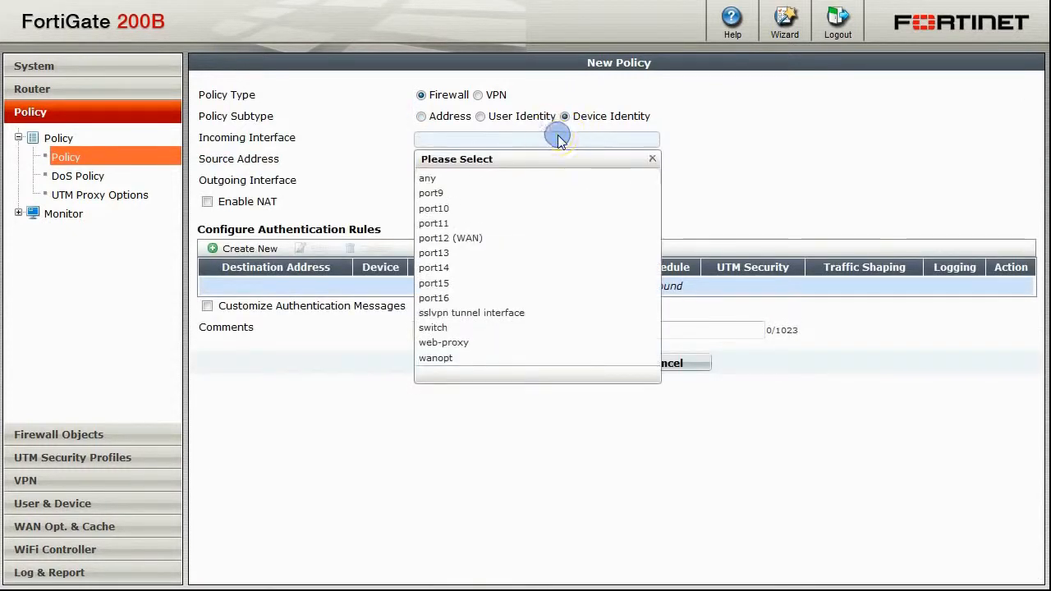
click(454, 330)
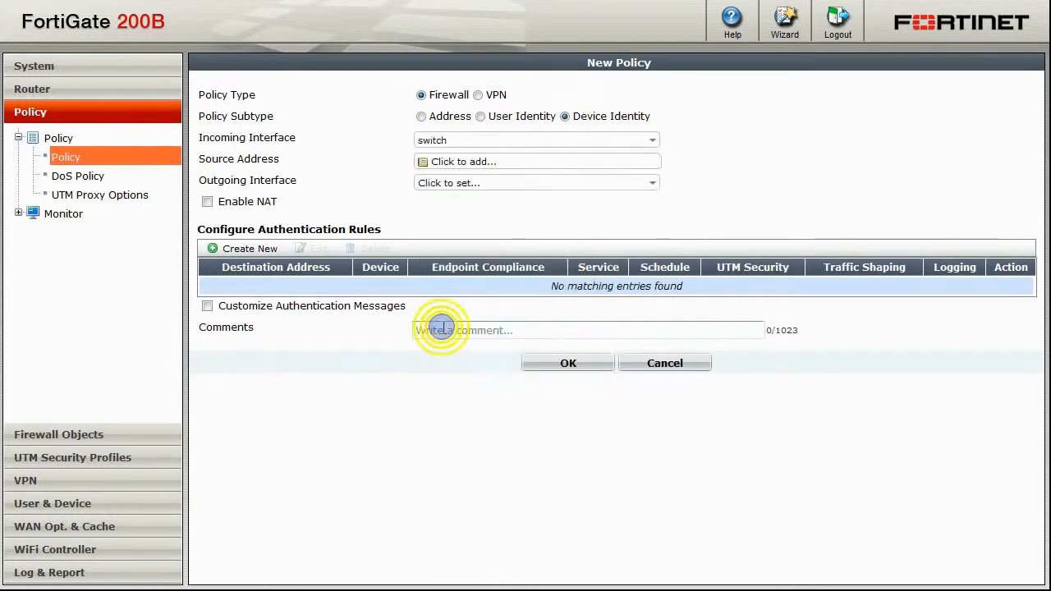
click(594, 164)
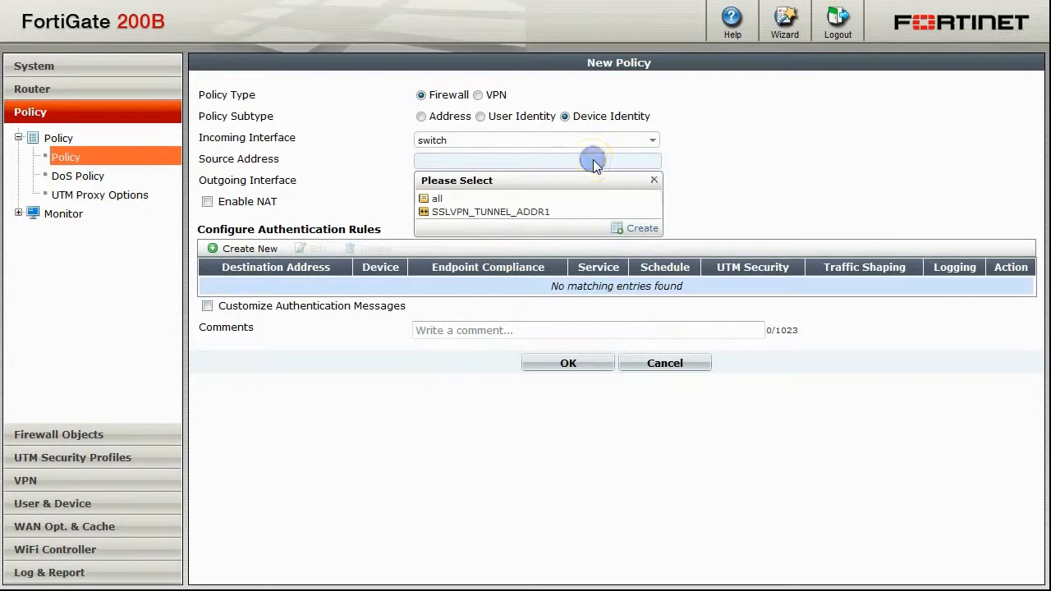
click(475, 202)
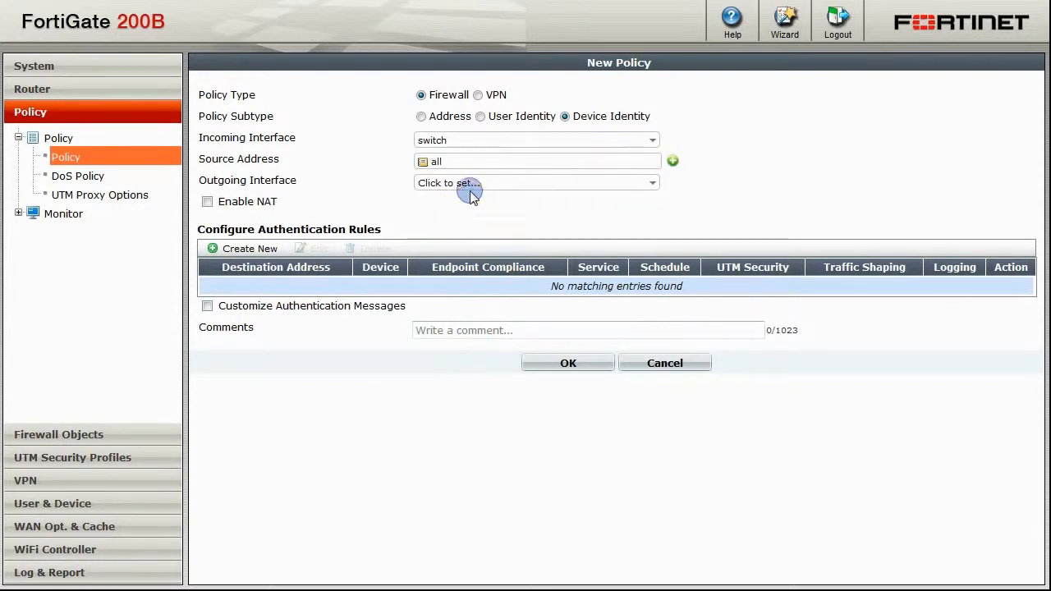
click(468, 183)
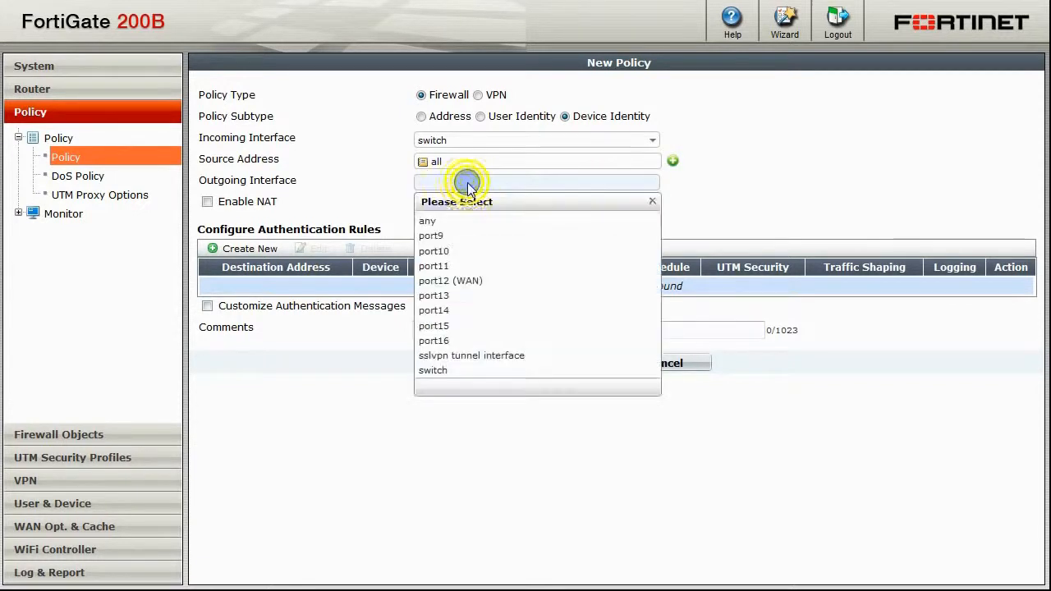
click(462, 282)
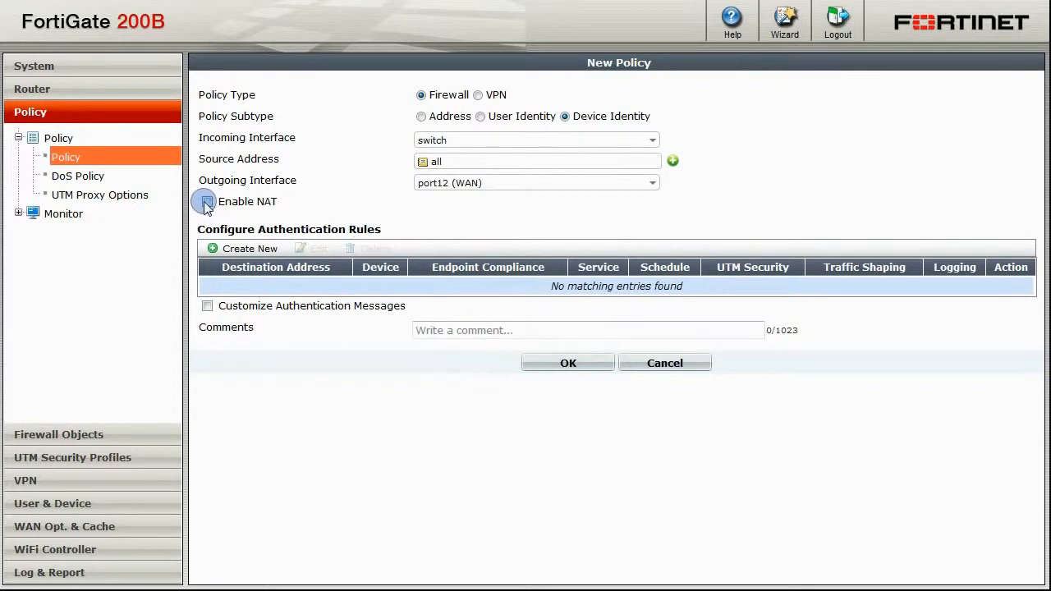
click(209, 202)
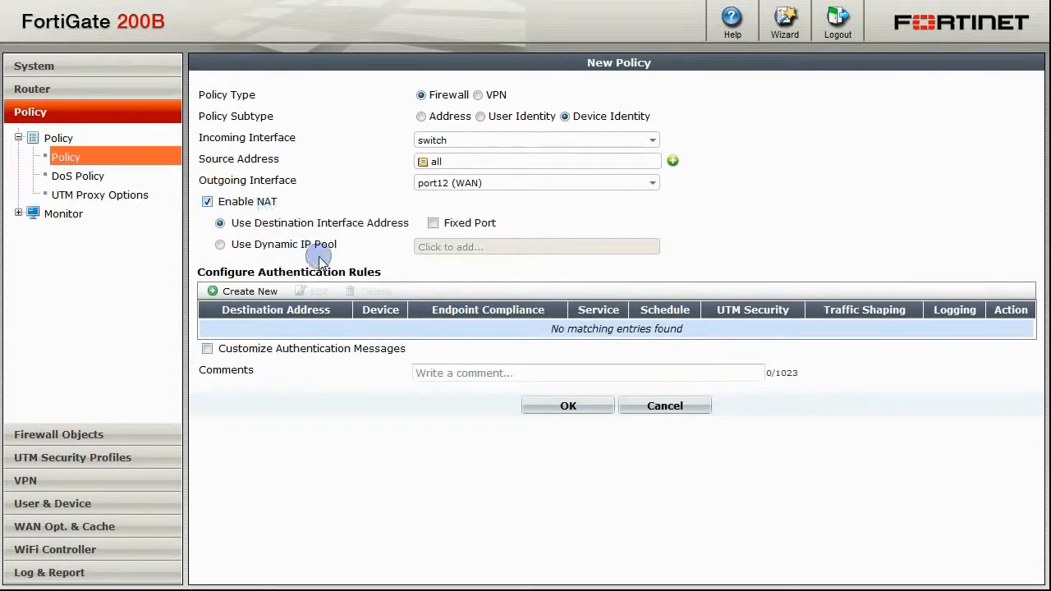
Step: Create an authentication rule with destination address all and device Windows PC, requiring compliance with the endpoint profile
click(250, 294)
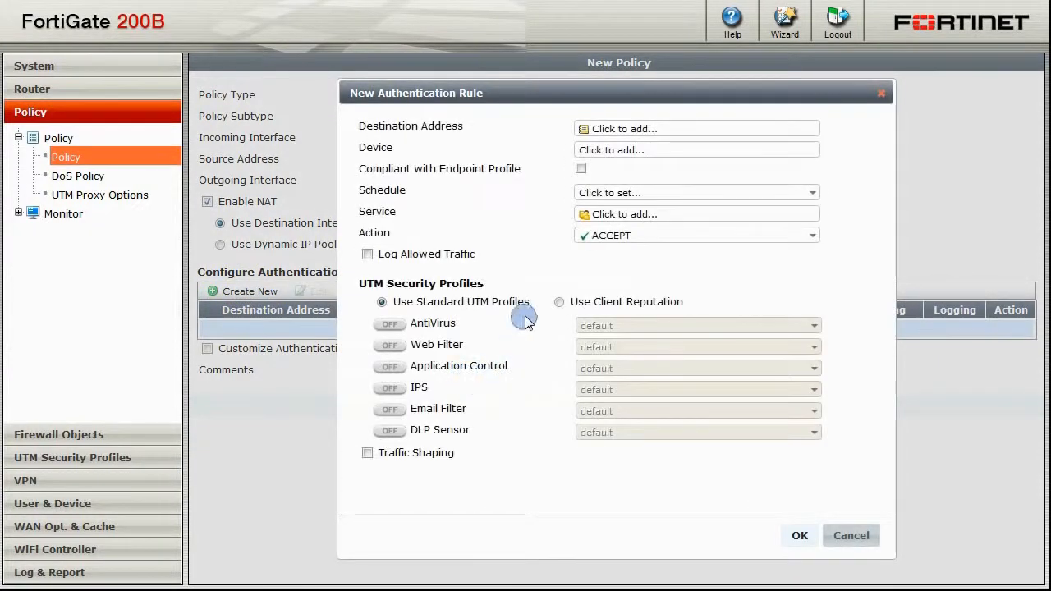
click(654, 128)
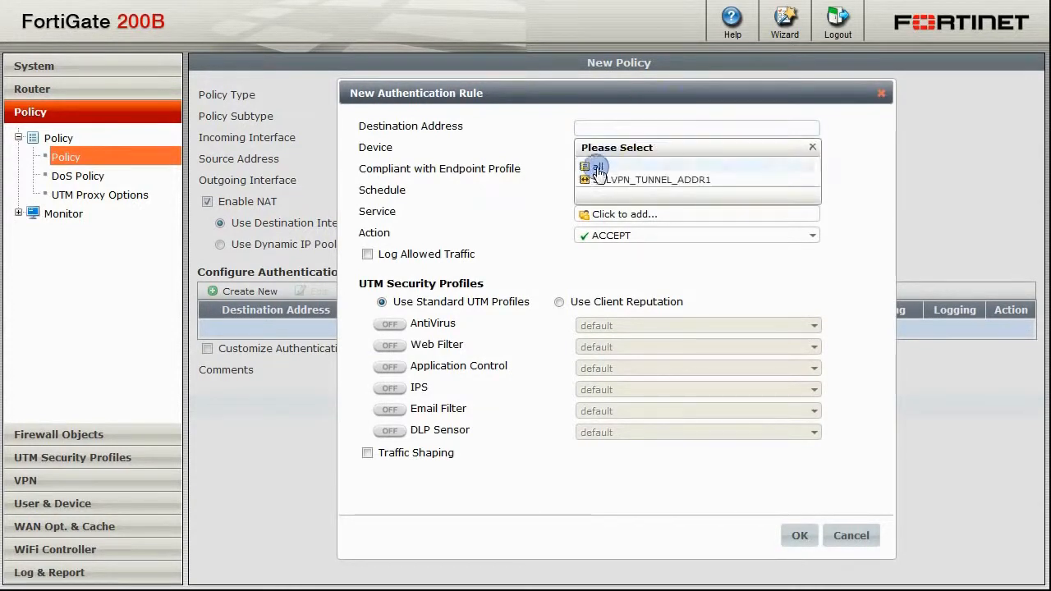
click(597, 168)
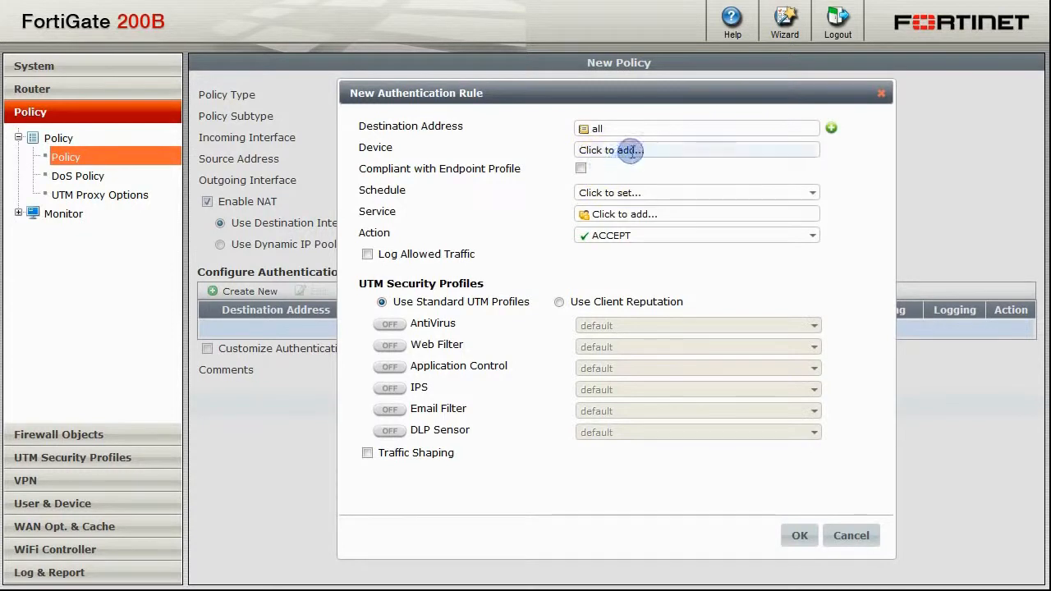
click(631, 150)
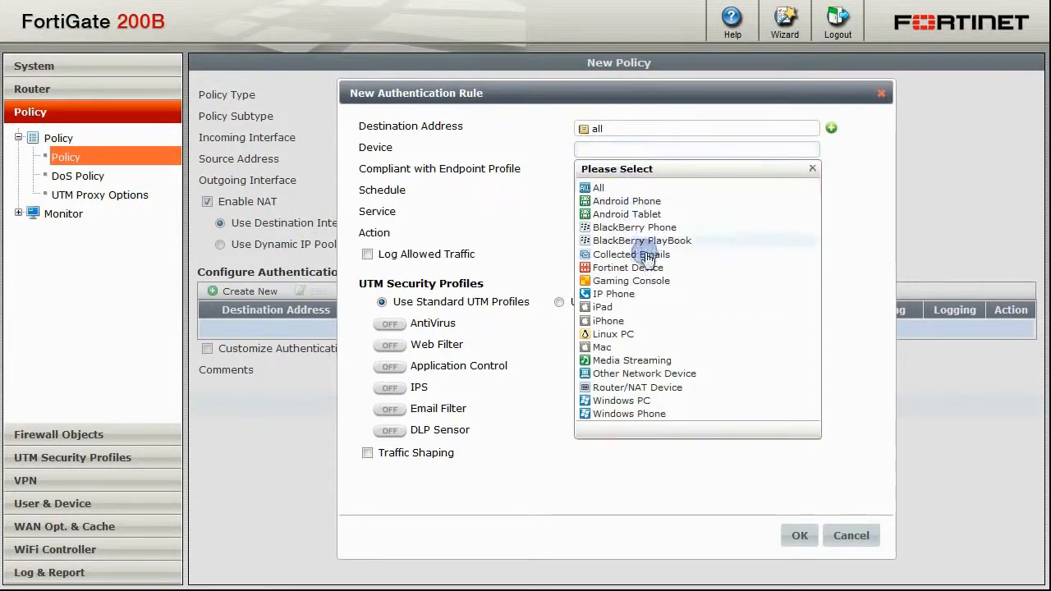
click(630, 400)
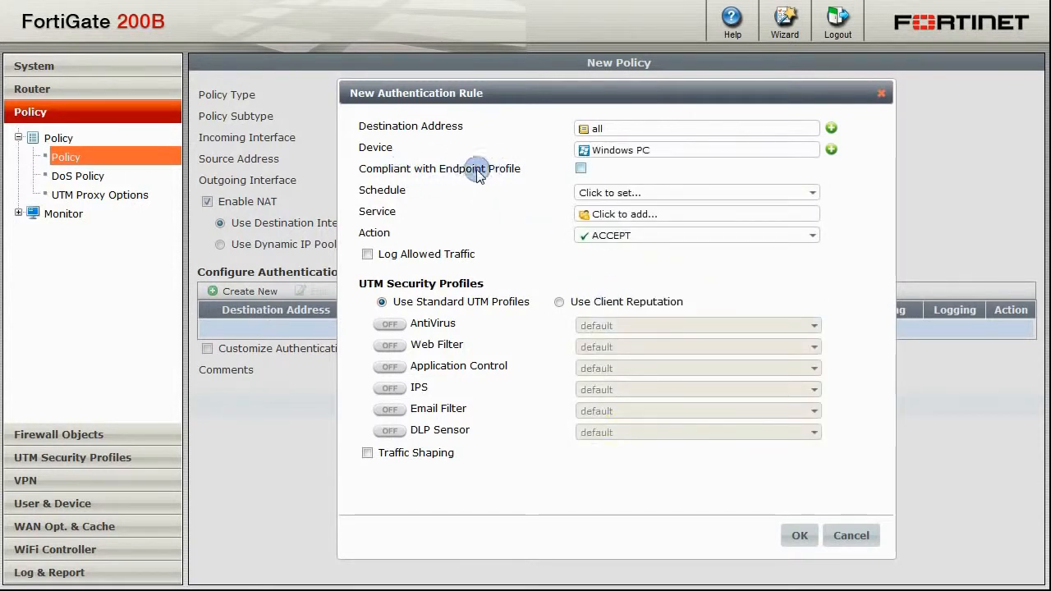
click(581, 168)
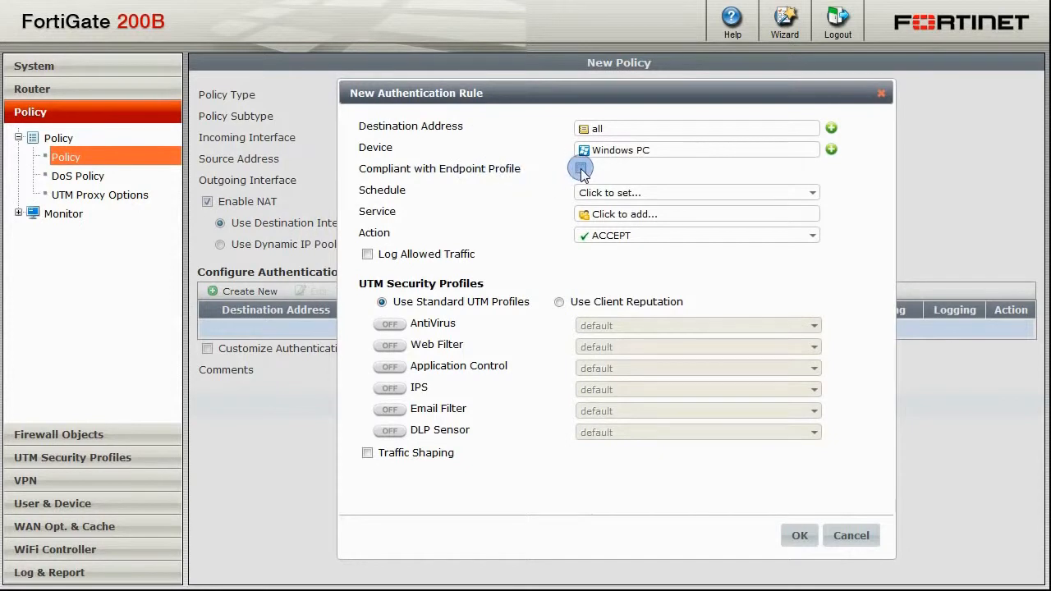
Step: Set the compliant Windows PC rule's schedule to always, service to ALL and action to ACCEPT
click(603, 192)
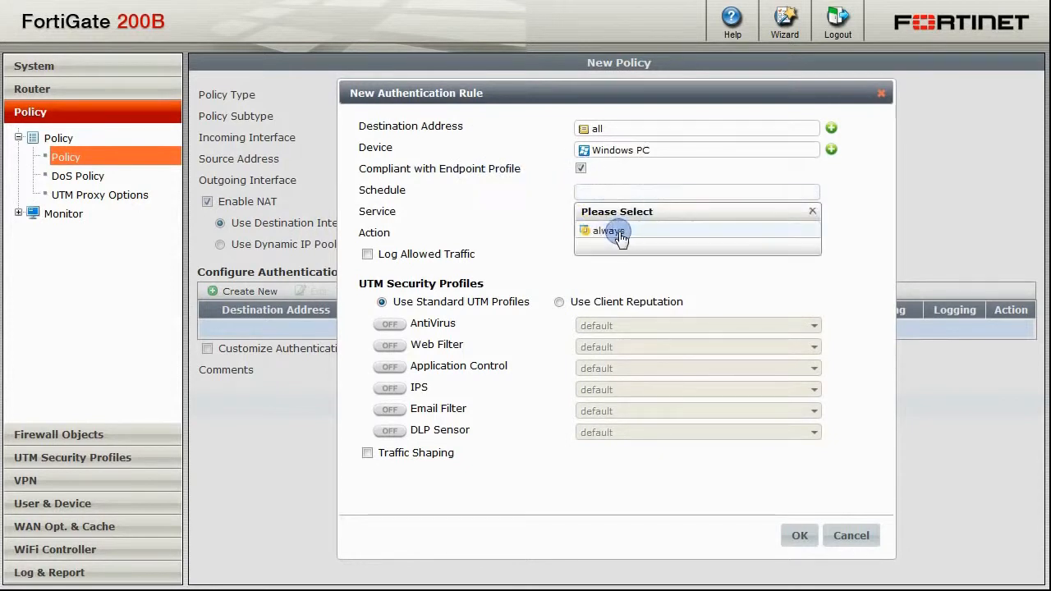
click(619, 231)
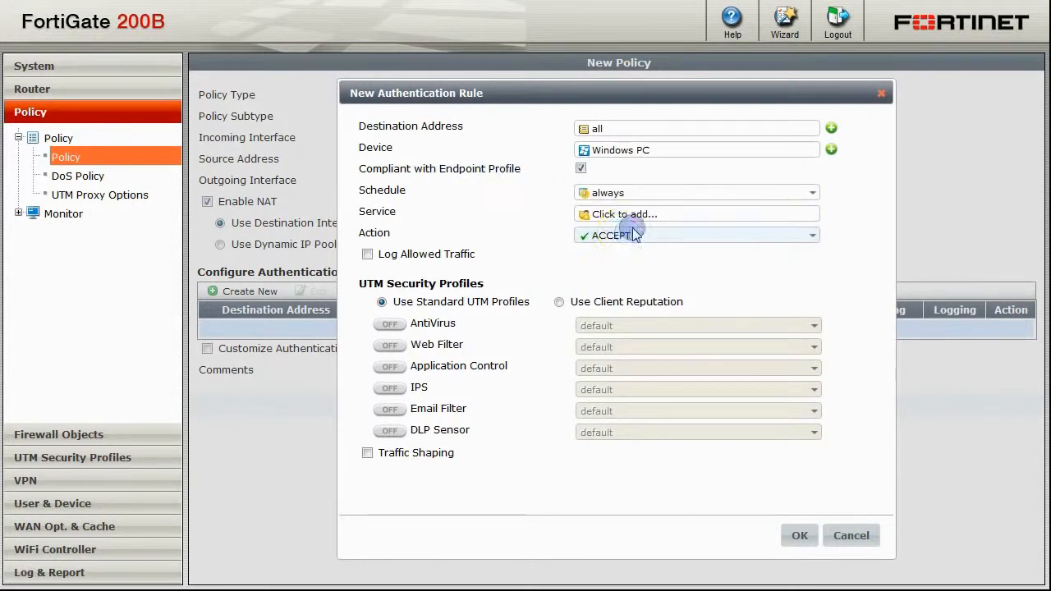
click(637, 214)
click(606, 261)
click(625, 237)
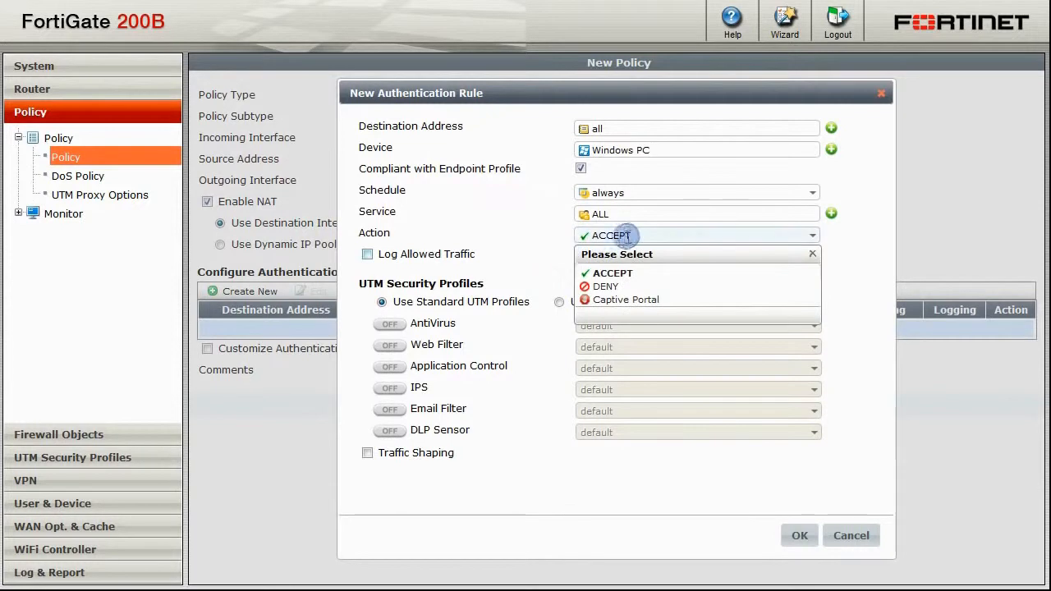
click(614, 274)
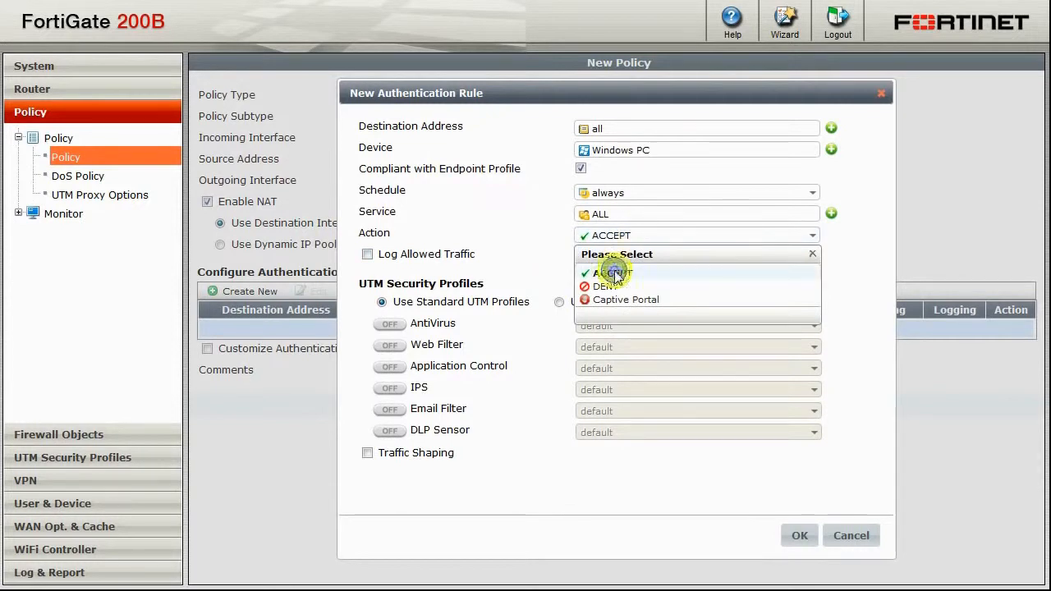
Step: Enable the default Web Filter profile for the compliant Windows PC rule and save the rule
click(400, 349)
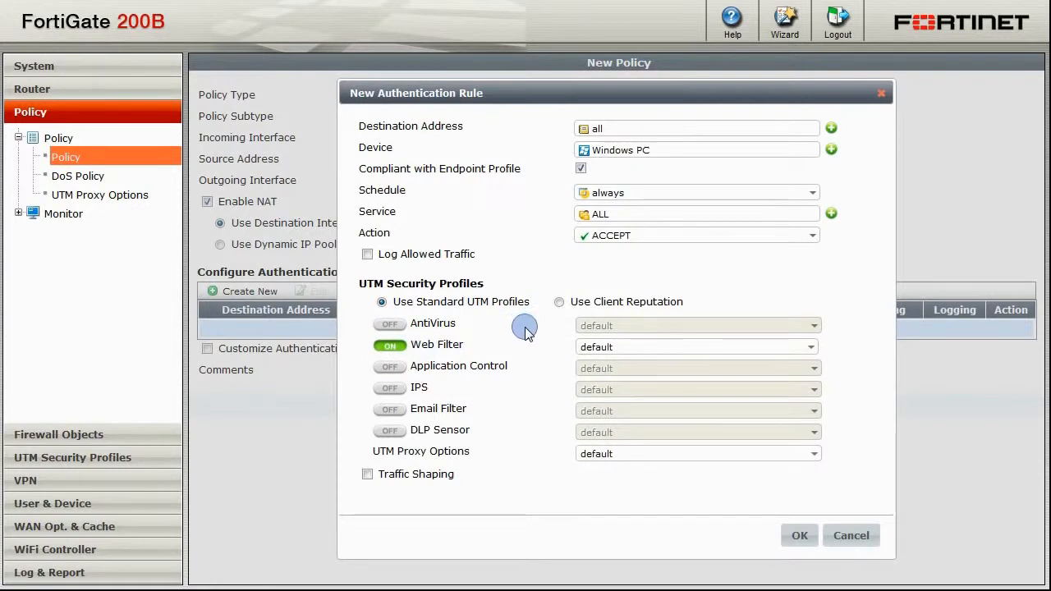
click(796, 537)
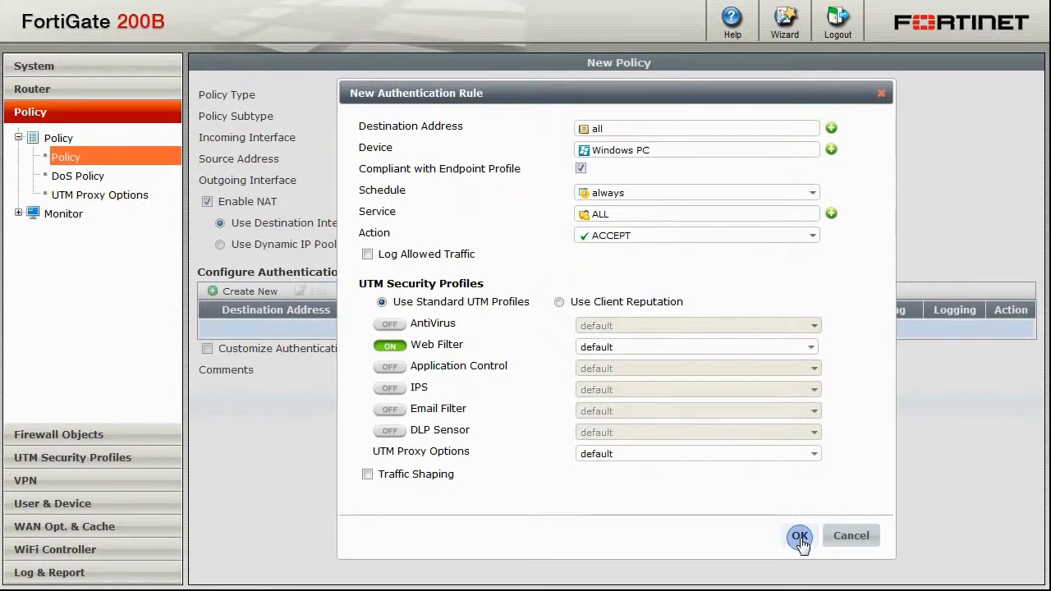
click(800, 537)
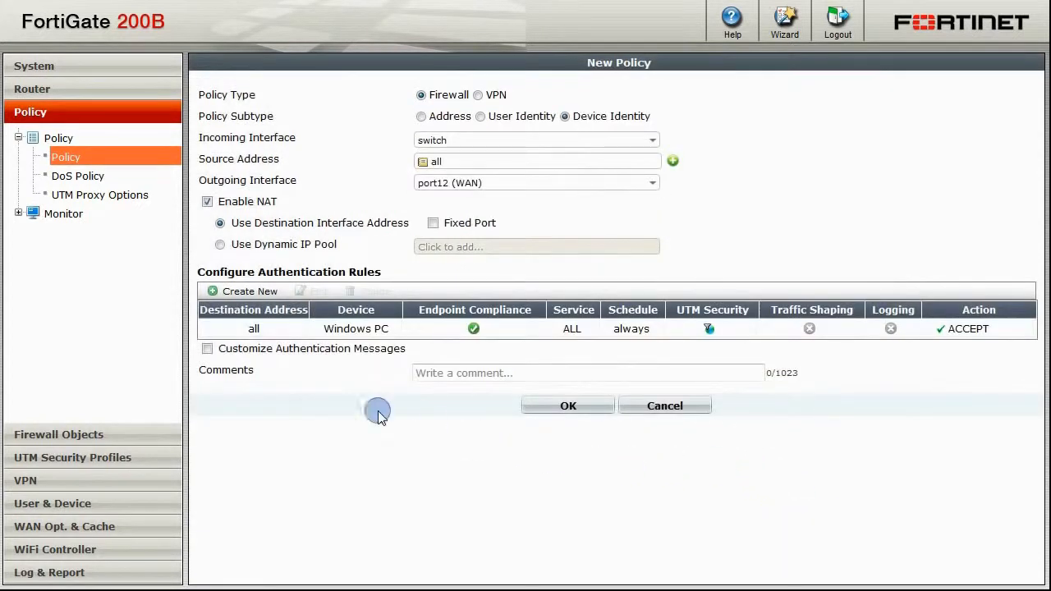
Step: Create a second authentication rule with destination address all and device Windows PC
click(251, 293)
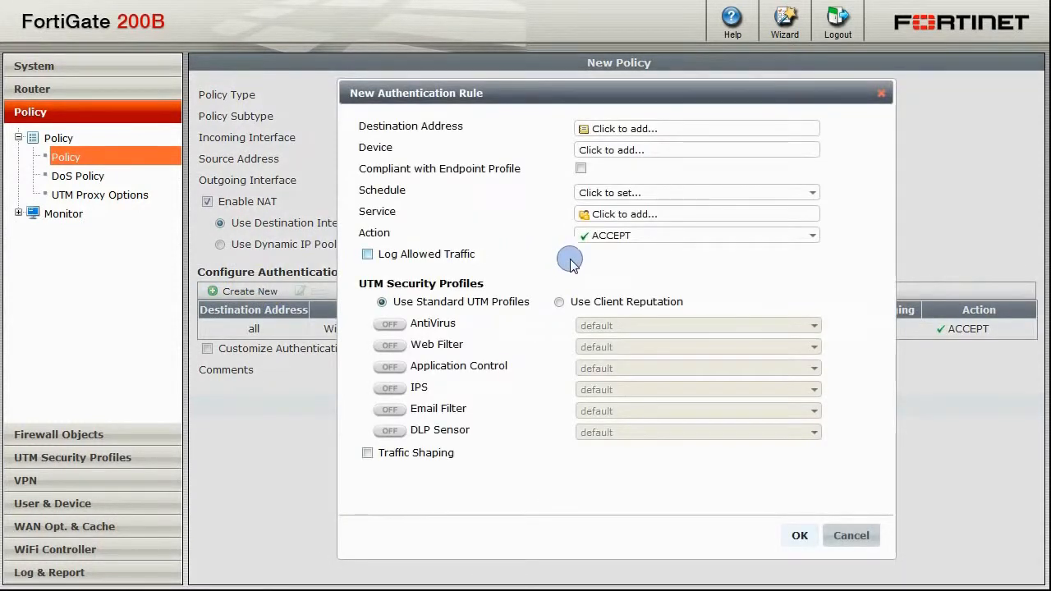
click(638, 130)
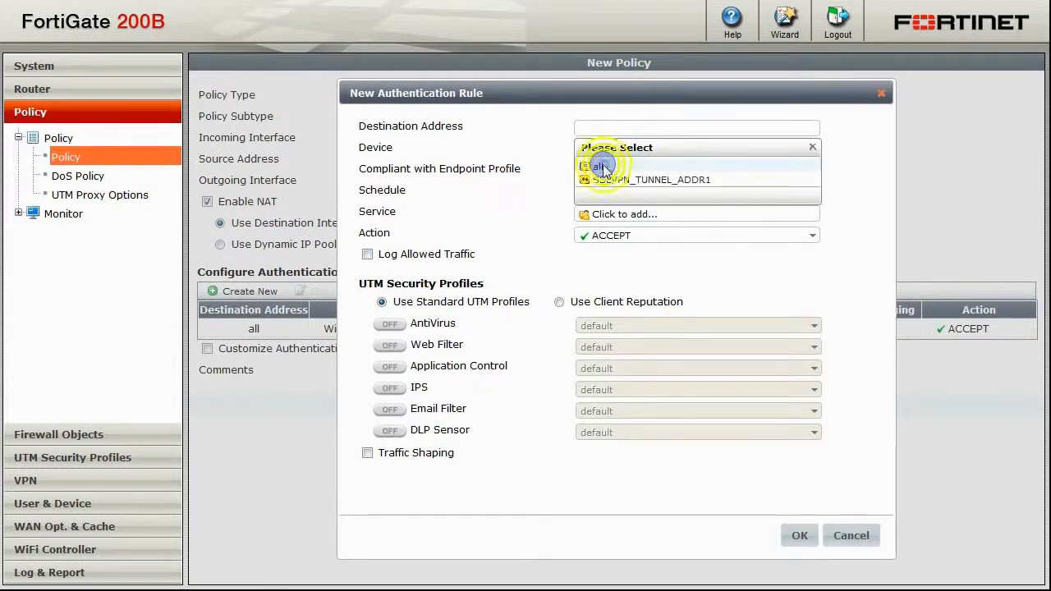
click(604, 168)
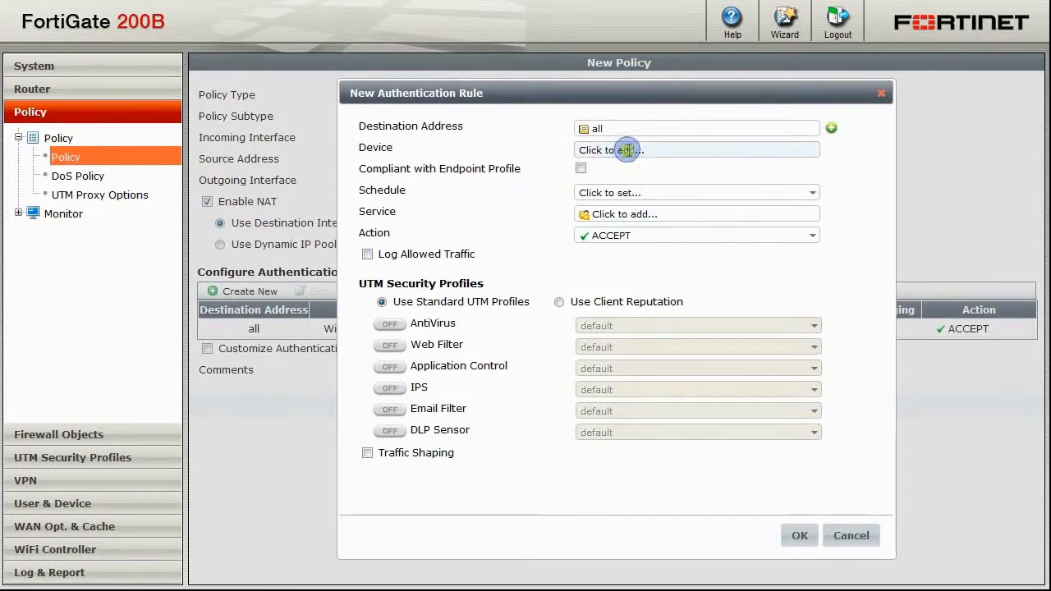
click(627, 150)
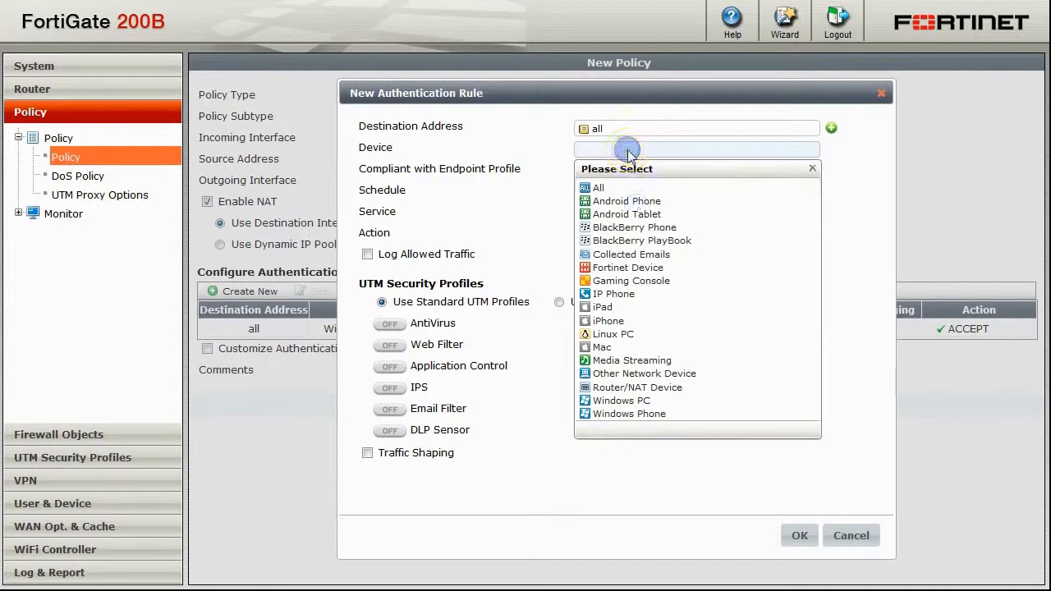
click(643, 401)
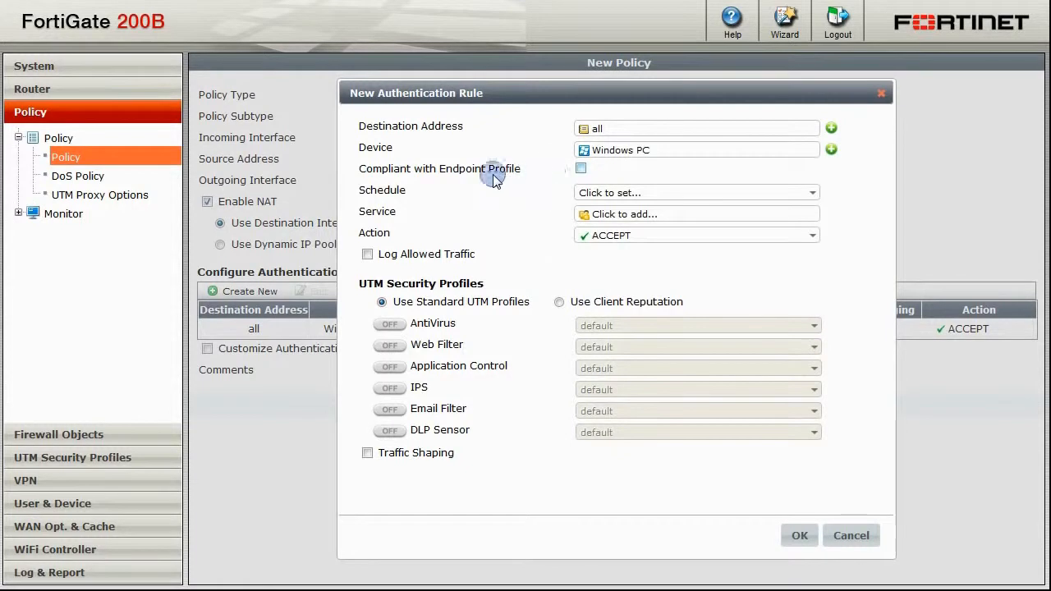
Step: Set the second Windows PC rule's schedule to always and its service to ALL
click(596, 194)
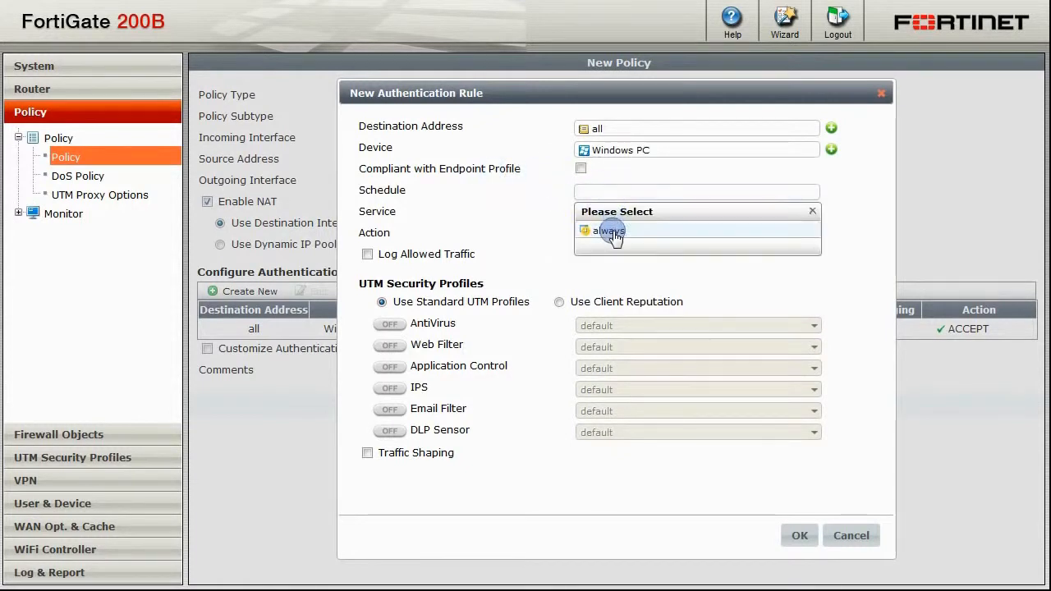
click(612, 231)
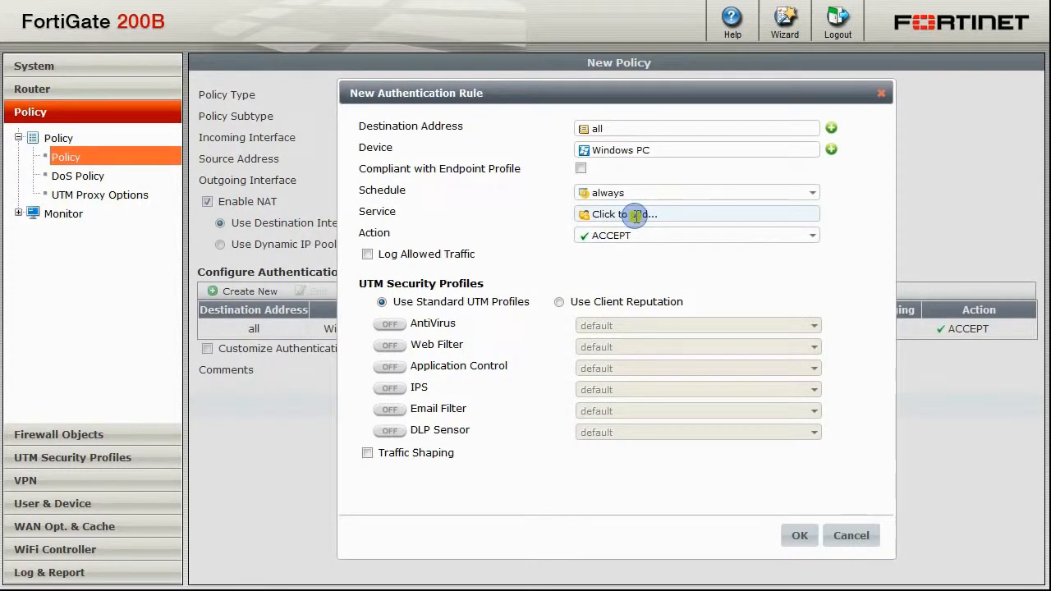
click(635, 215)
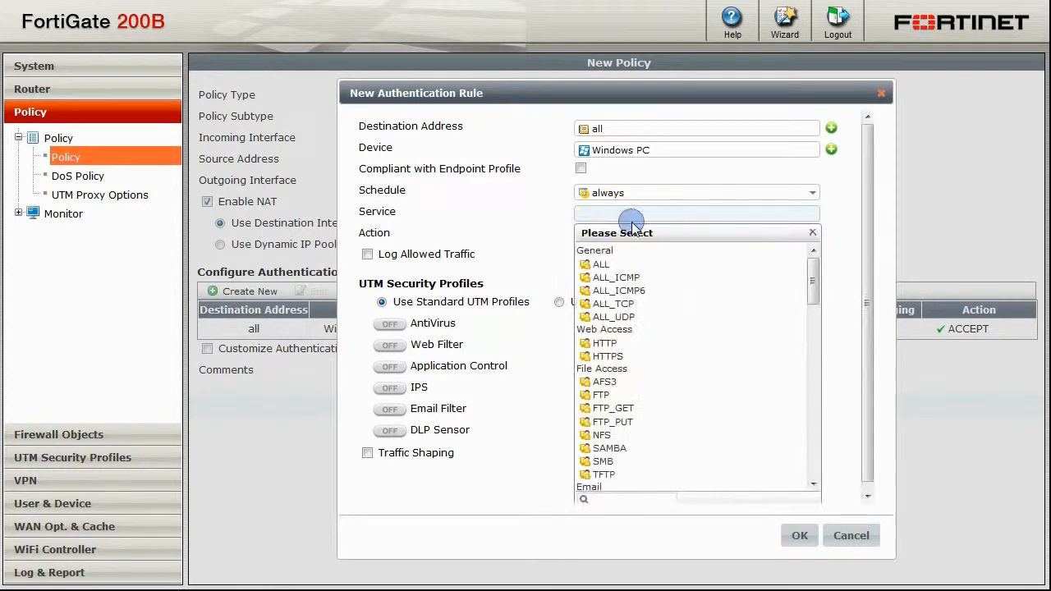
click(603, 264)
Step: Set the second rule's action to Captive Portal with Enforce FortiClient Compliance and save the rule
click(621, 236)
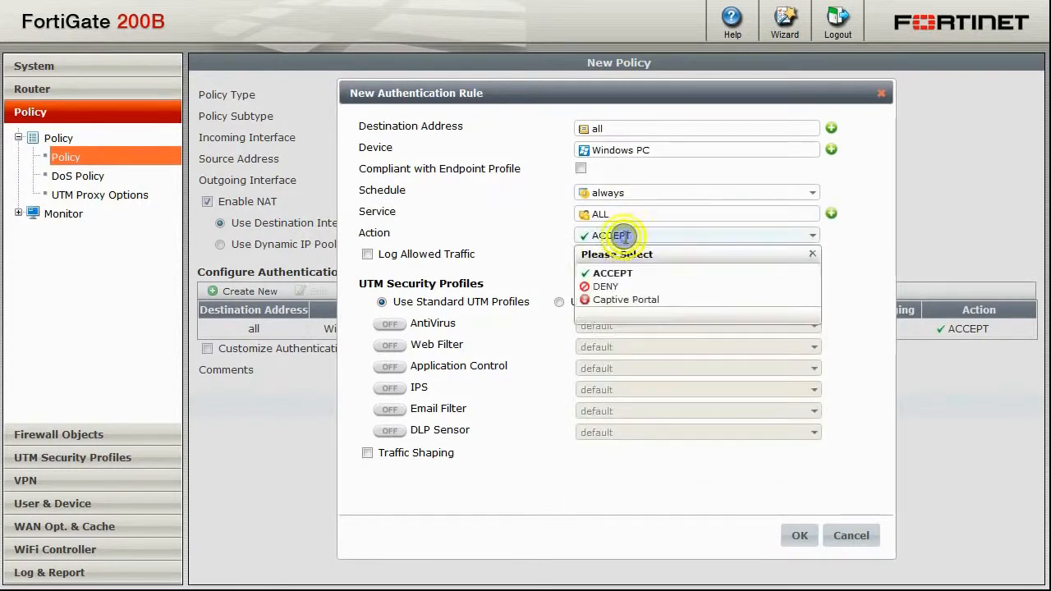
click(650, 301)
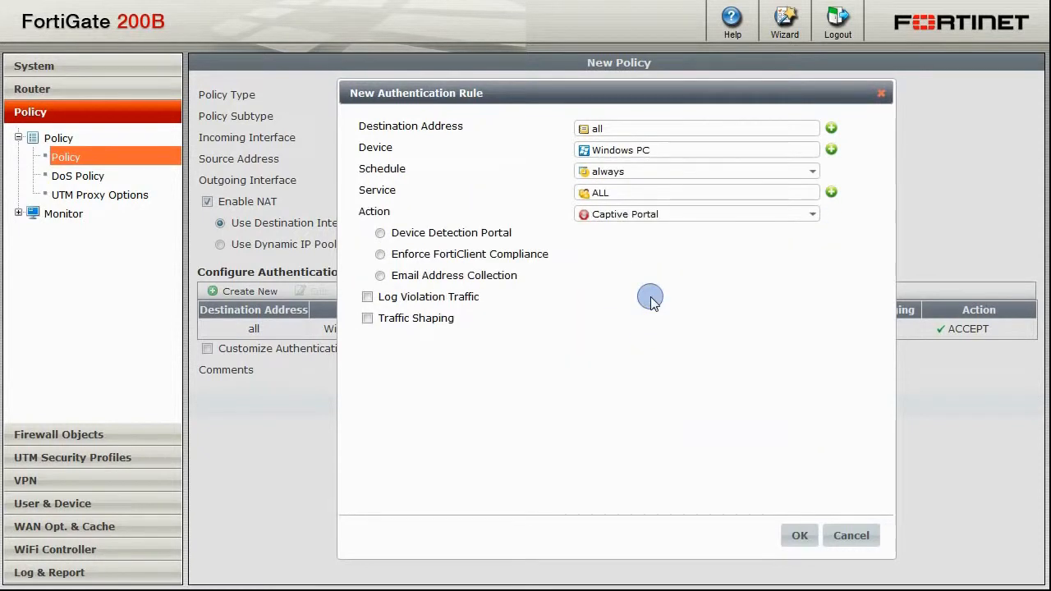
click(382, 255)
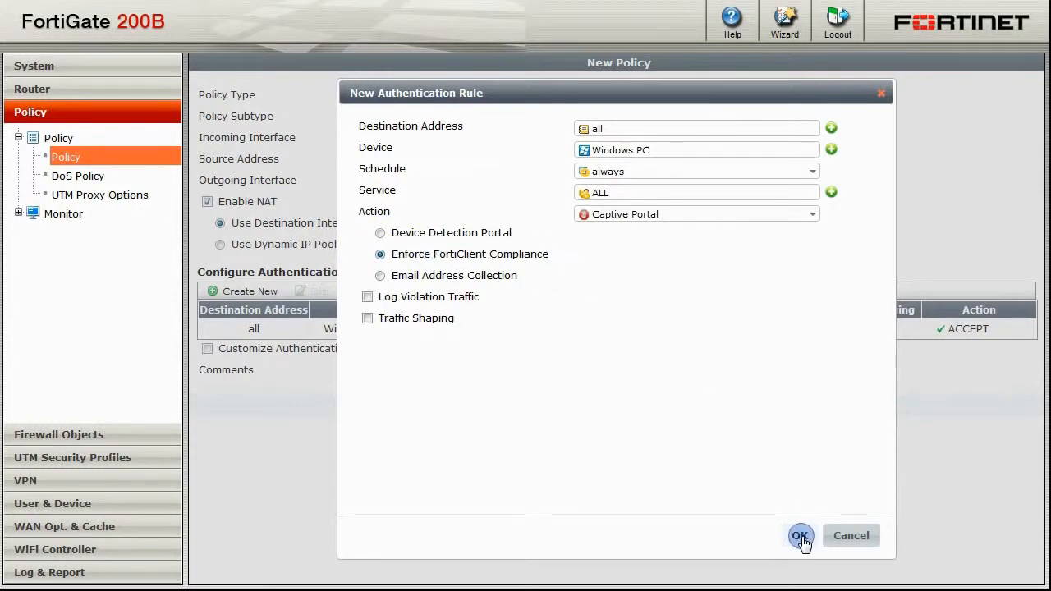
click(799, 536)
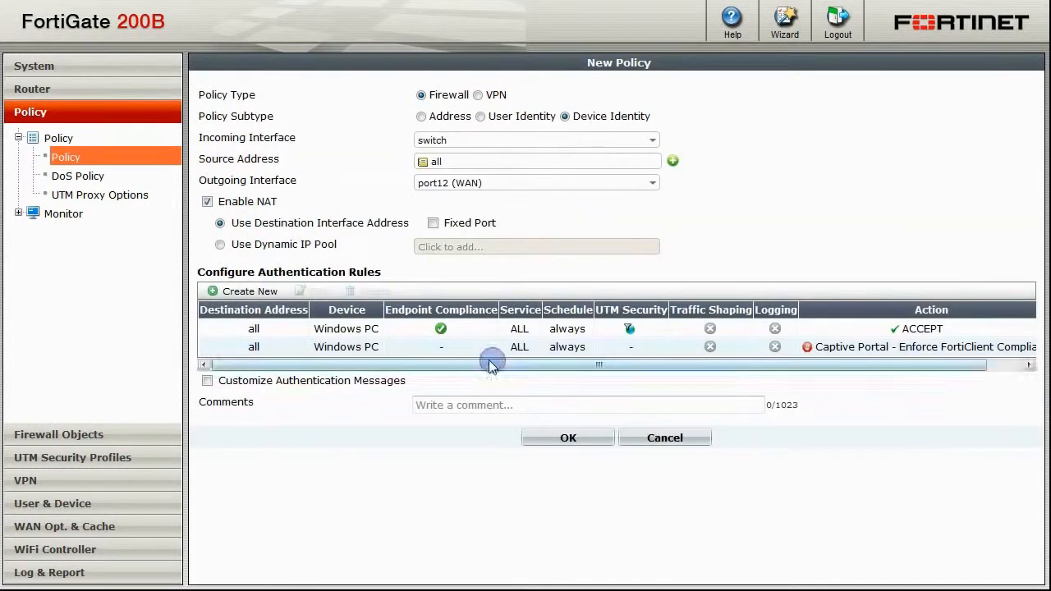
click(417, 348)
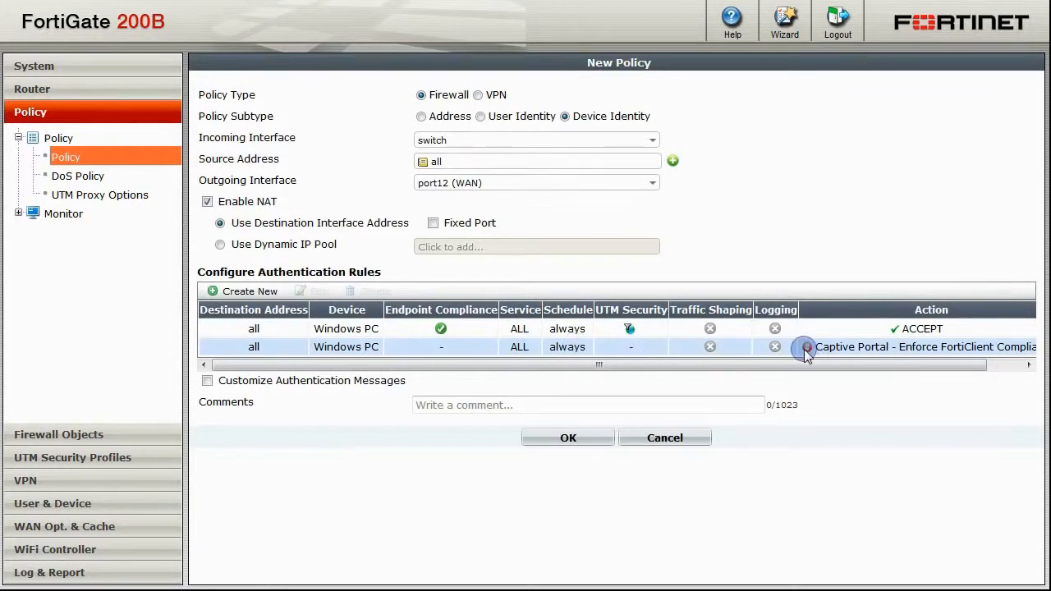
Step: Create a third authentication rule with destination address all and device All
click(236, 296)
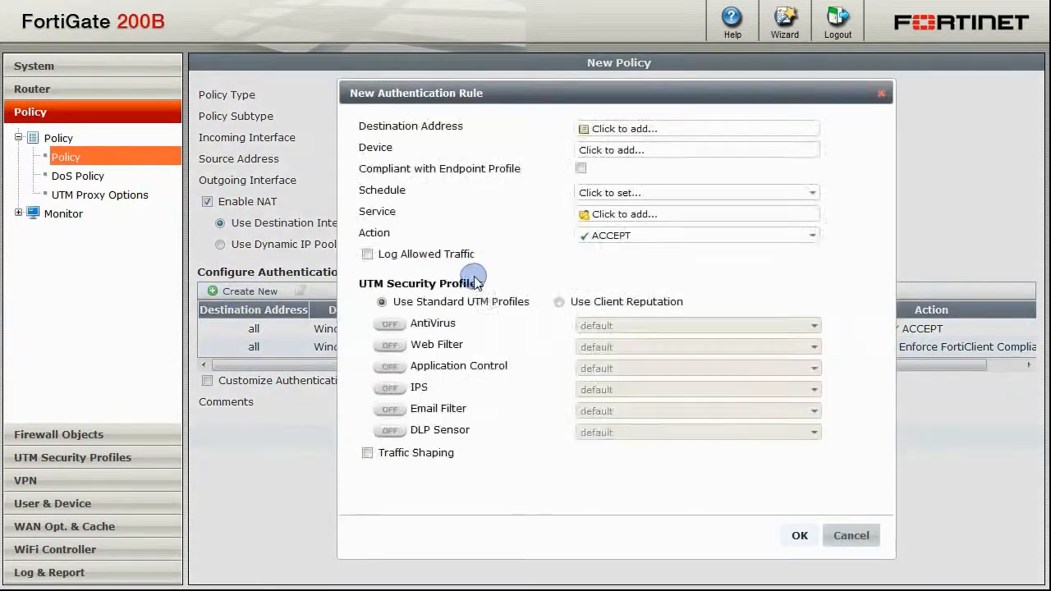
click(625, 128)
click(599, 166)
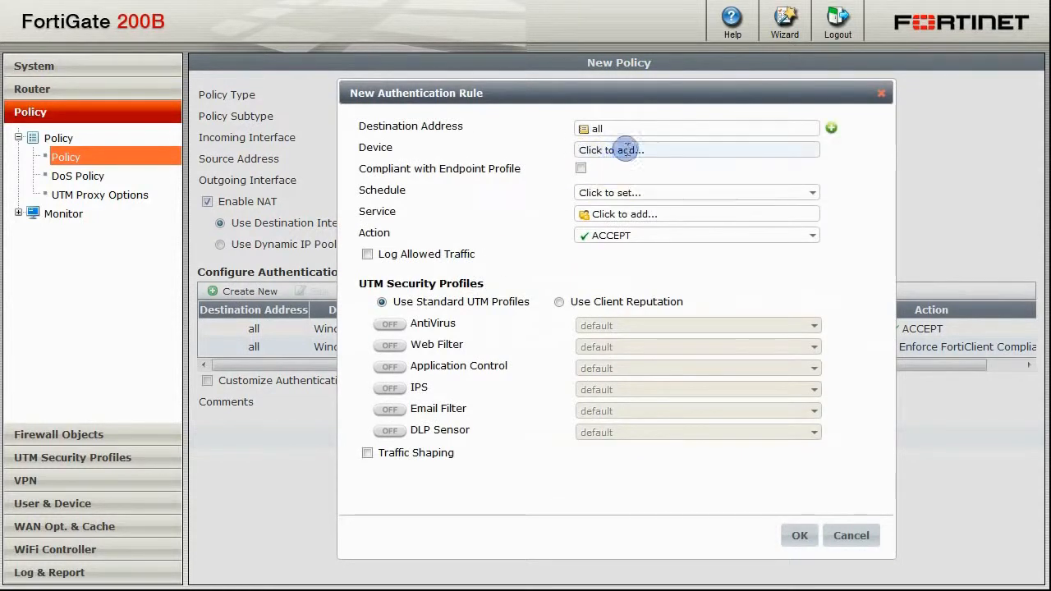
click(625, 149)
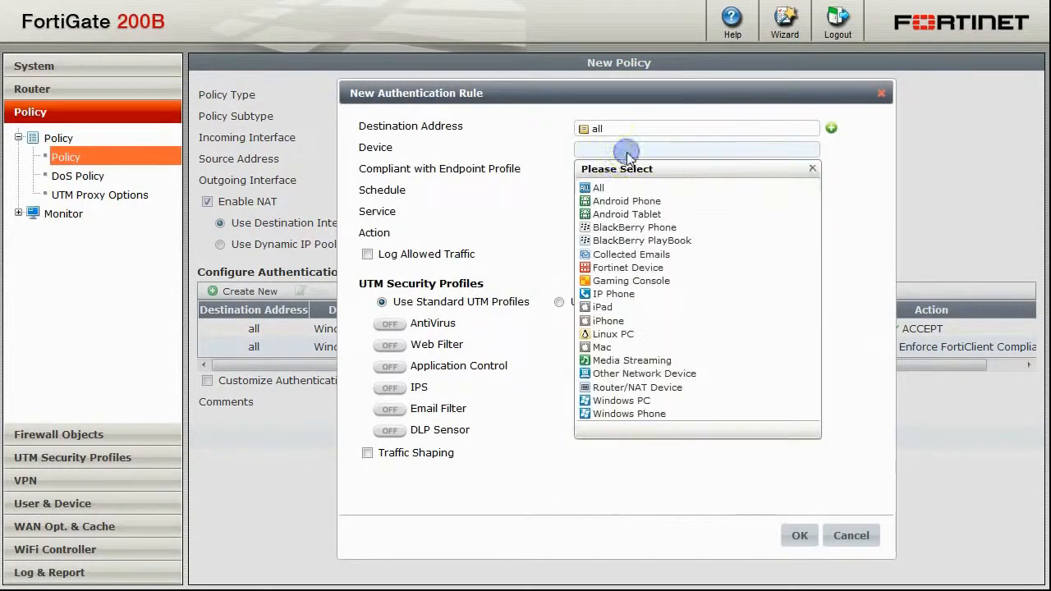
click(601, 189)
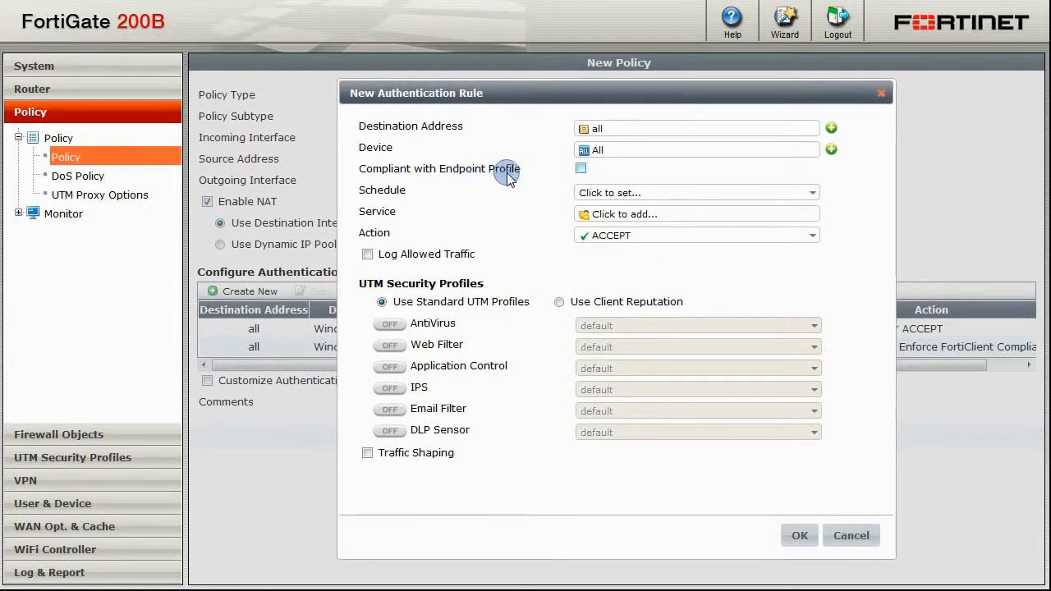
Step: Set the third rule's schedule to always, its service to ALL, and its action to ACCEPT
click(605, 193)
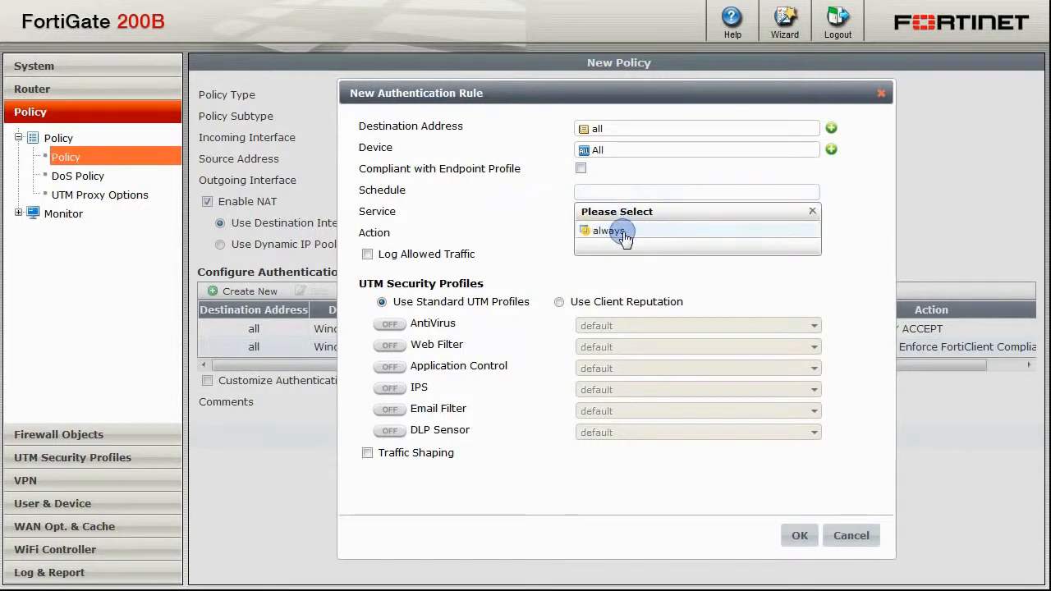
click(609, 230)
click(611, 213)
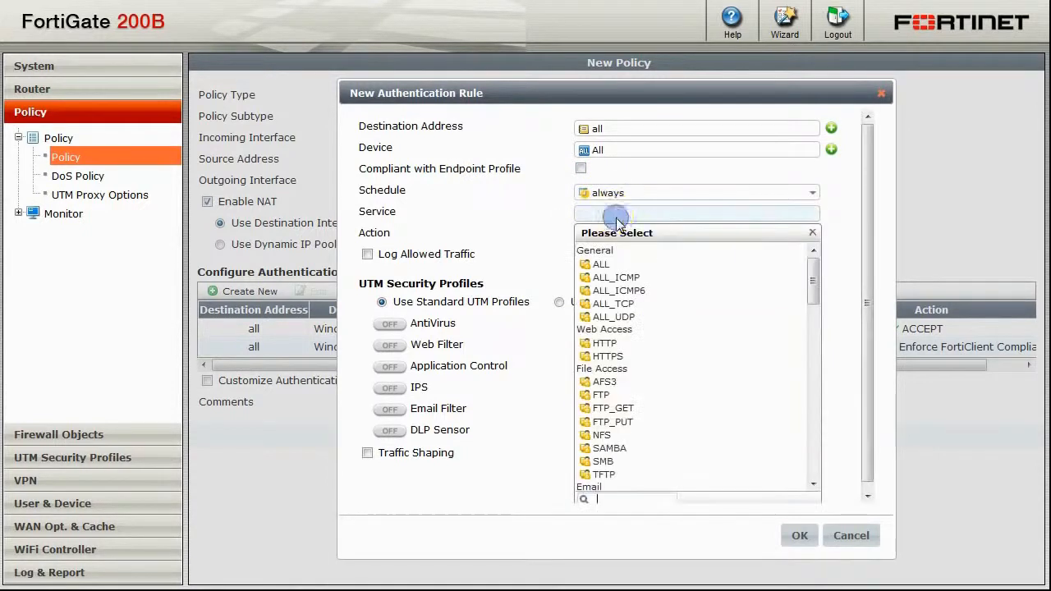
click(606, 267)
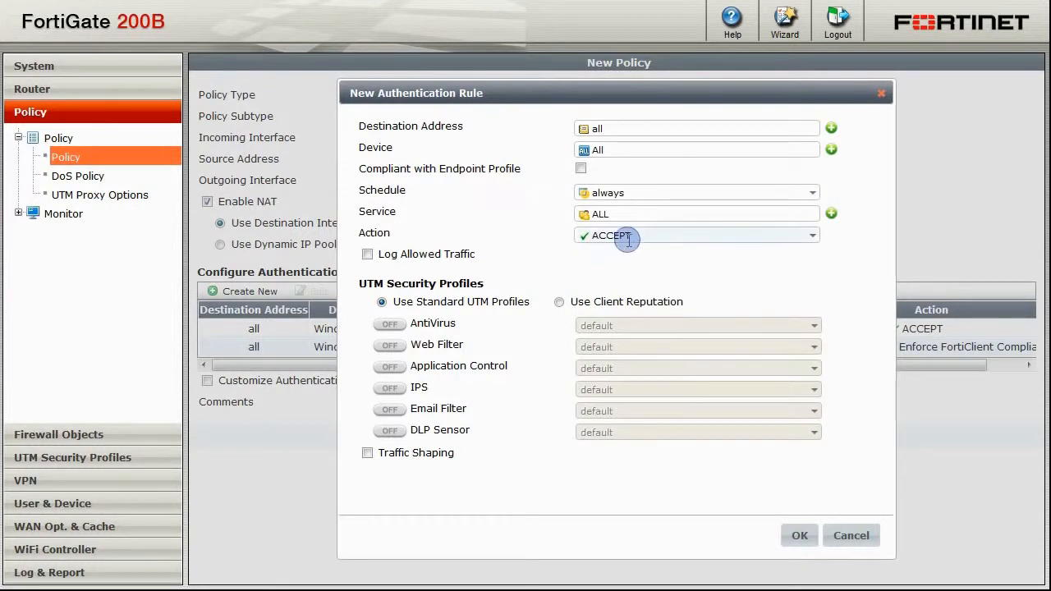
click(629, 237)
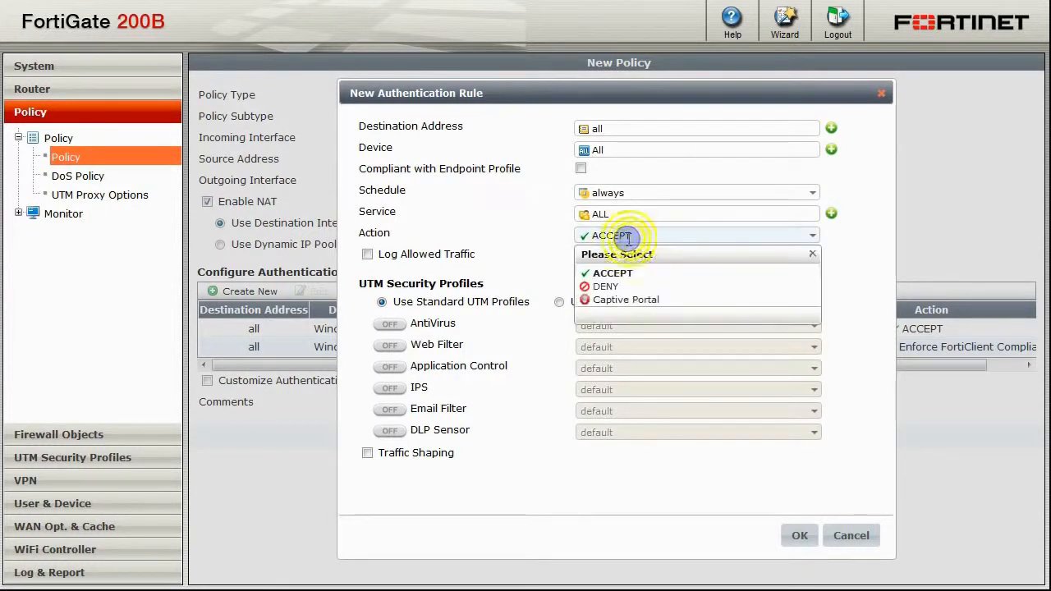
click(601, 275)
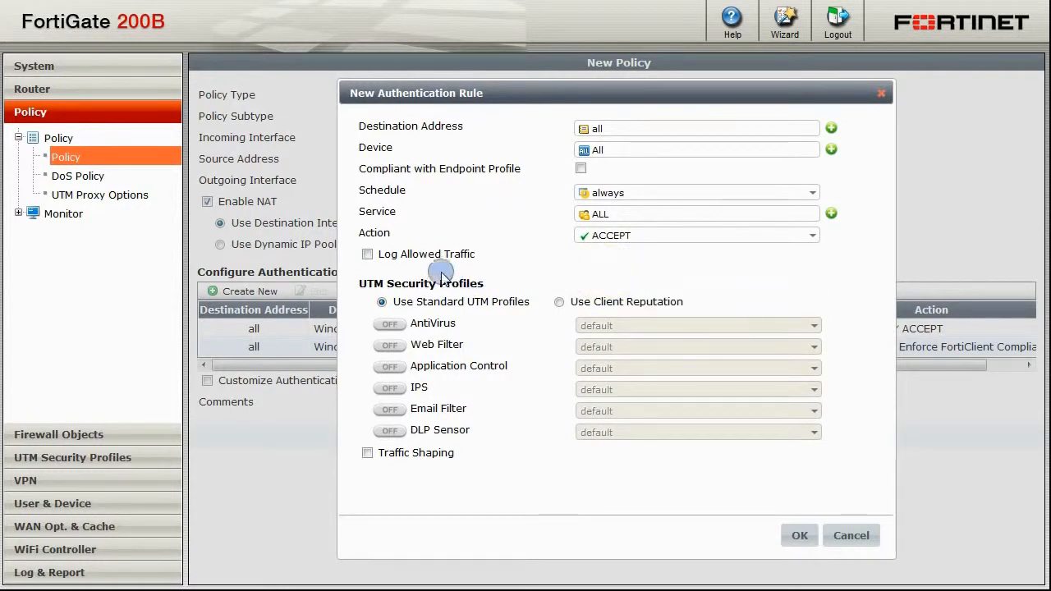
Step: Enable the default AntiVirus, Web Filter, Application Control, IPS, Email Filter and DLP Sensor profiles, and save the rule and the policy
click(389, 324)
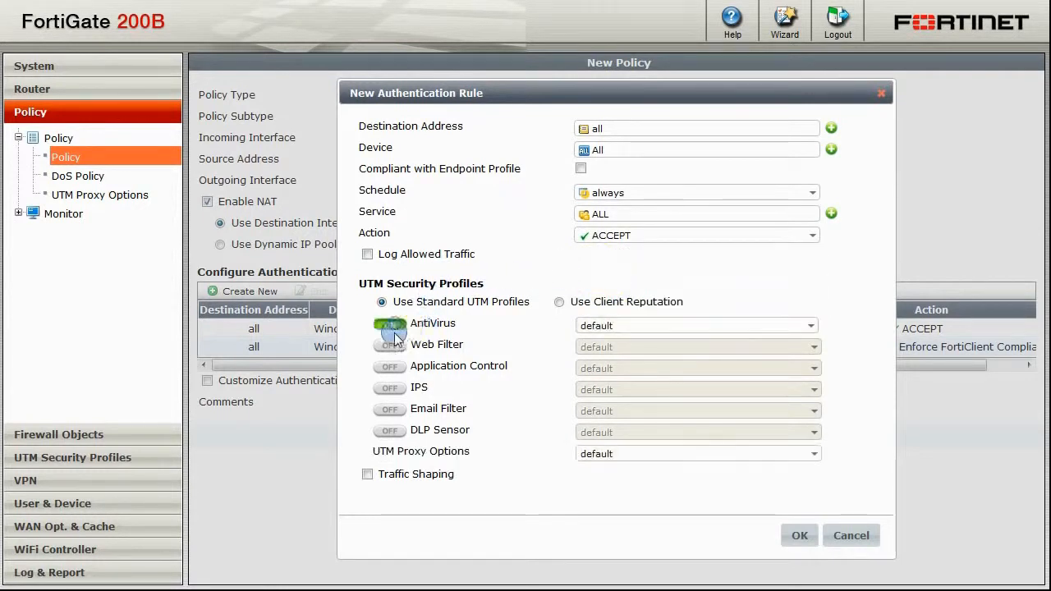
click(395, 347)
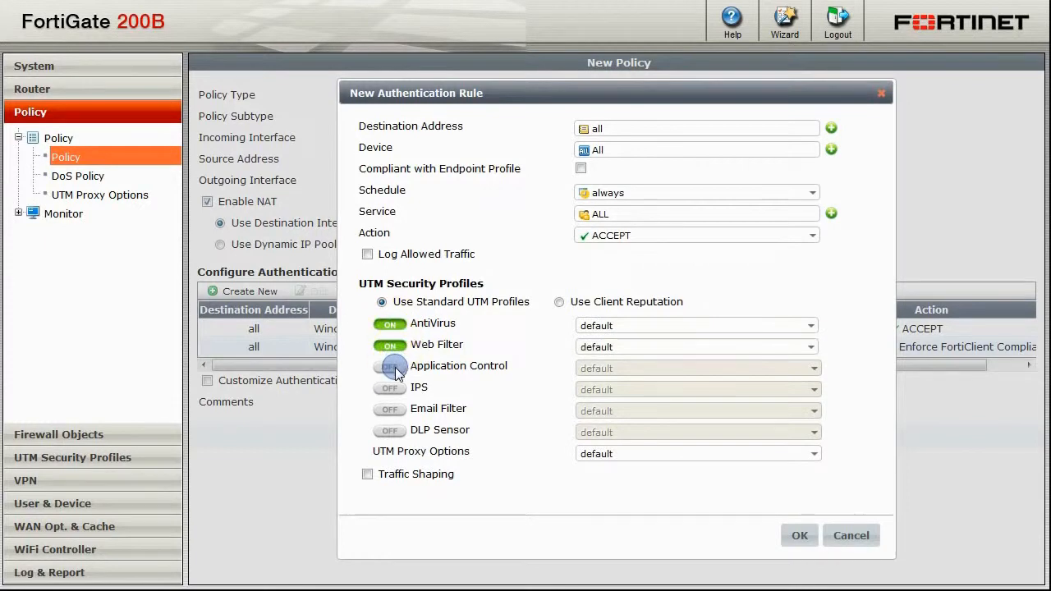
click(394, 369)
click(394, 389)
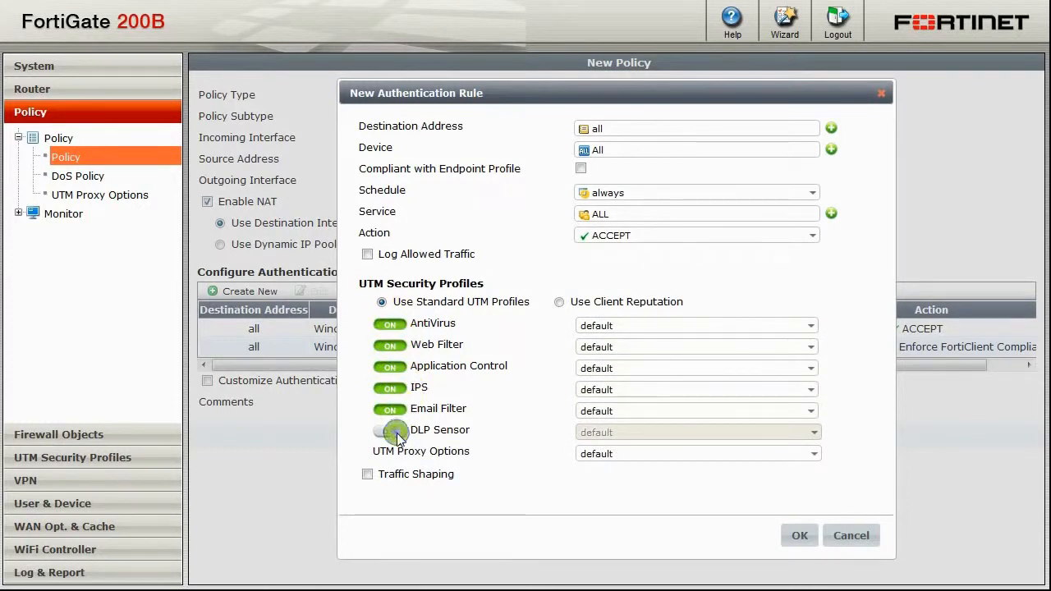
click(392, 431)
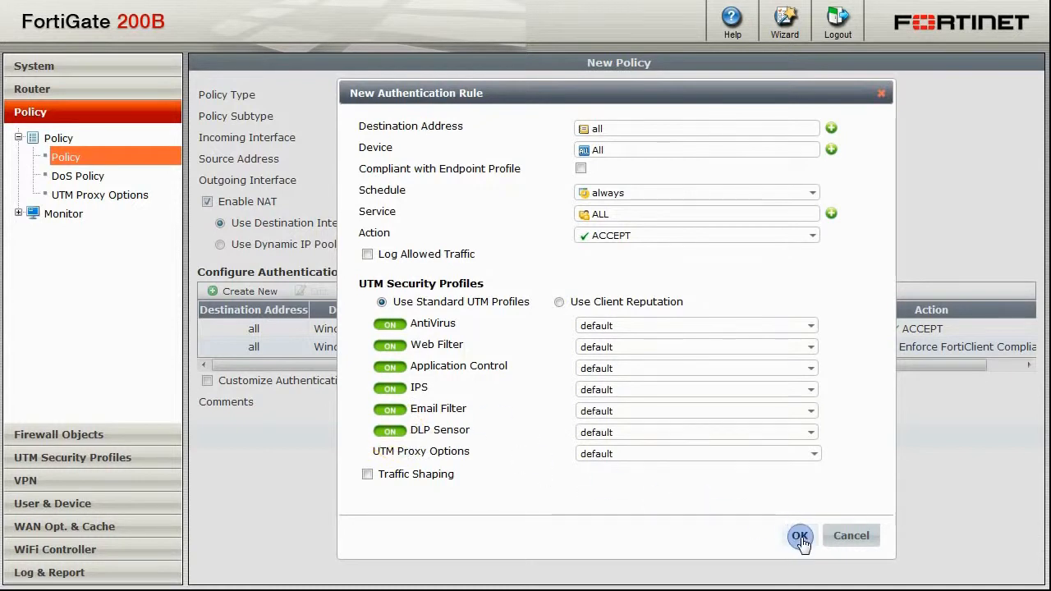
click(800, 535)
click(575, 518)
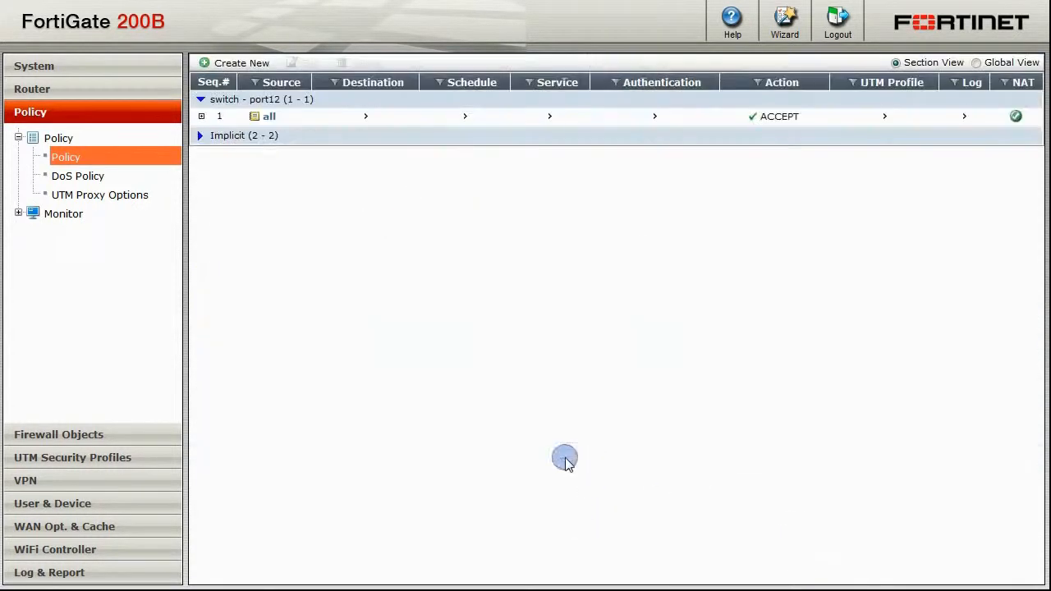
Step: Expand the switch to port12 policy to review its authentication rules, and log out of the FortiGate
click(201, 116)
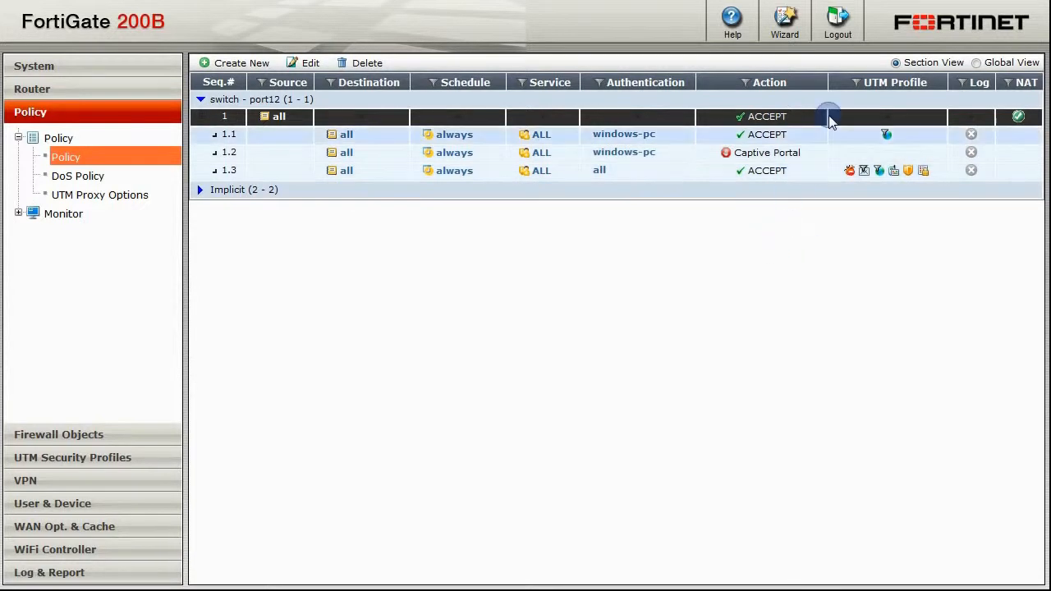
click(839, 30)
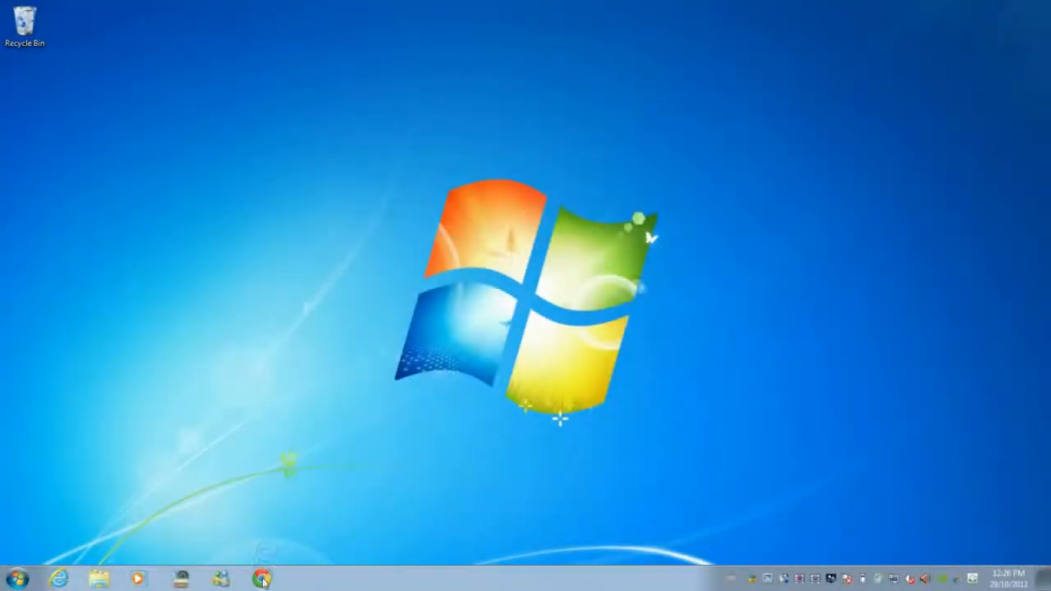
Step: Switch to Chrome on the Windows PC, download the FortiClient installer from the Endpoint Security Required page, and run it
click(263, 579)
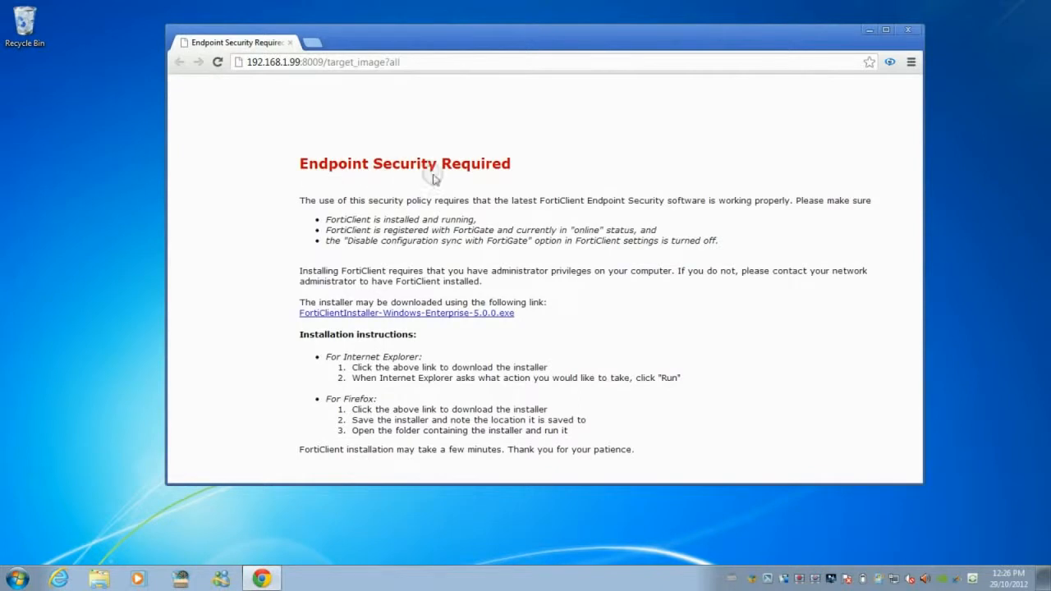
click(380, 318)
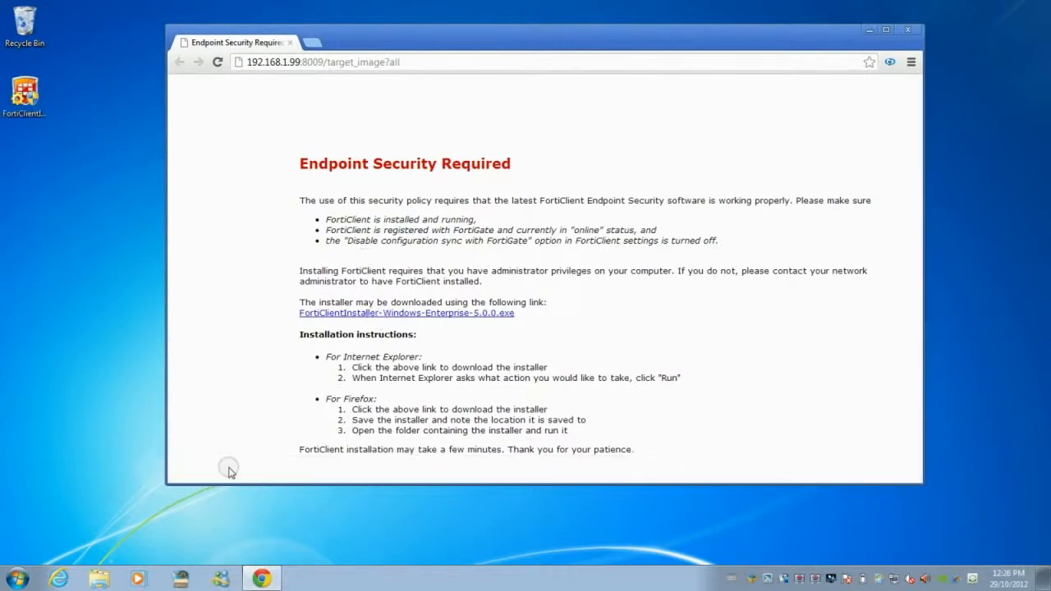
key(super+d)
double_click(25, 95)
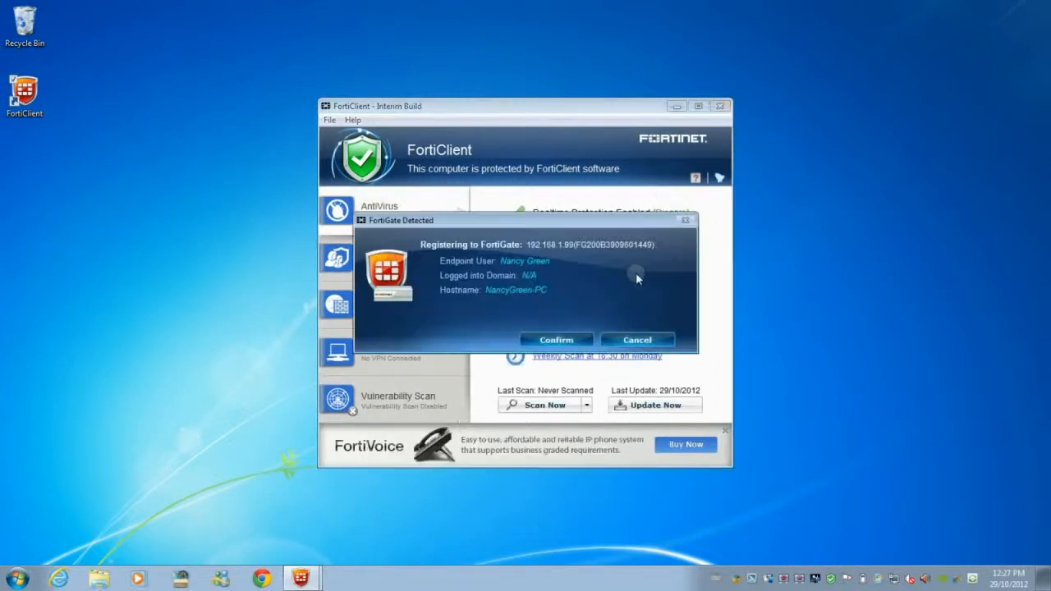
Step: Confirm FortiClient's registration to the detected FortiGate and view the registered client
click(552, 341)
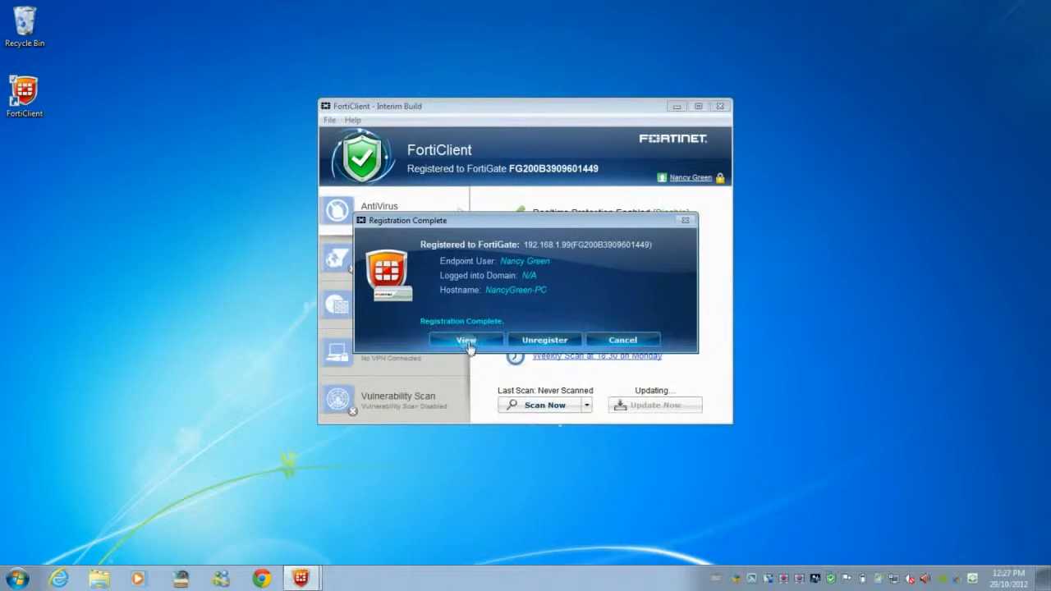
click(467, 340)
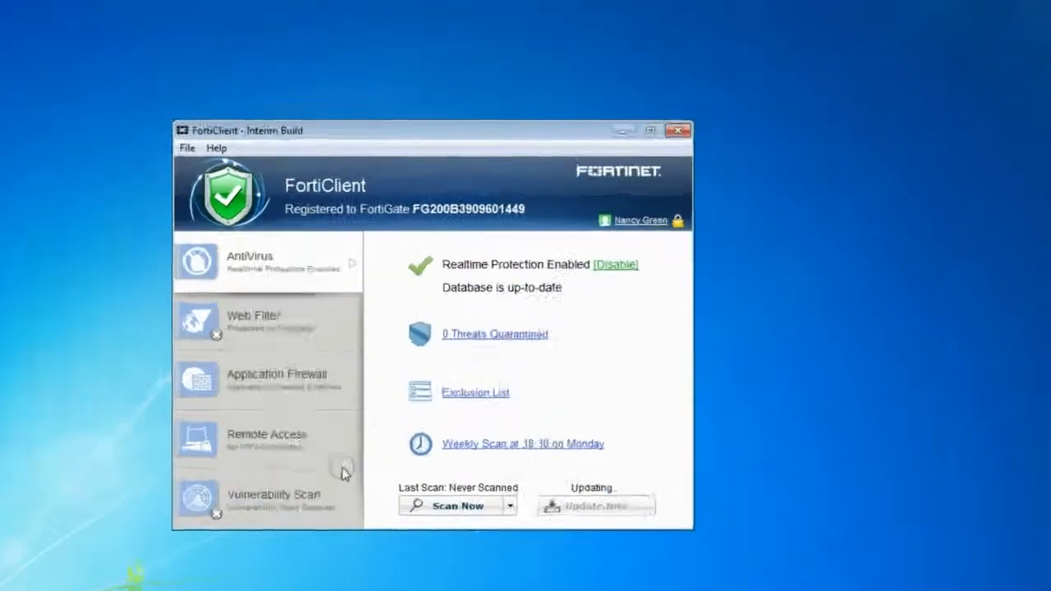
click(560, 269)
click(524, 300)
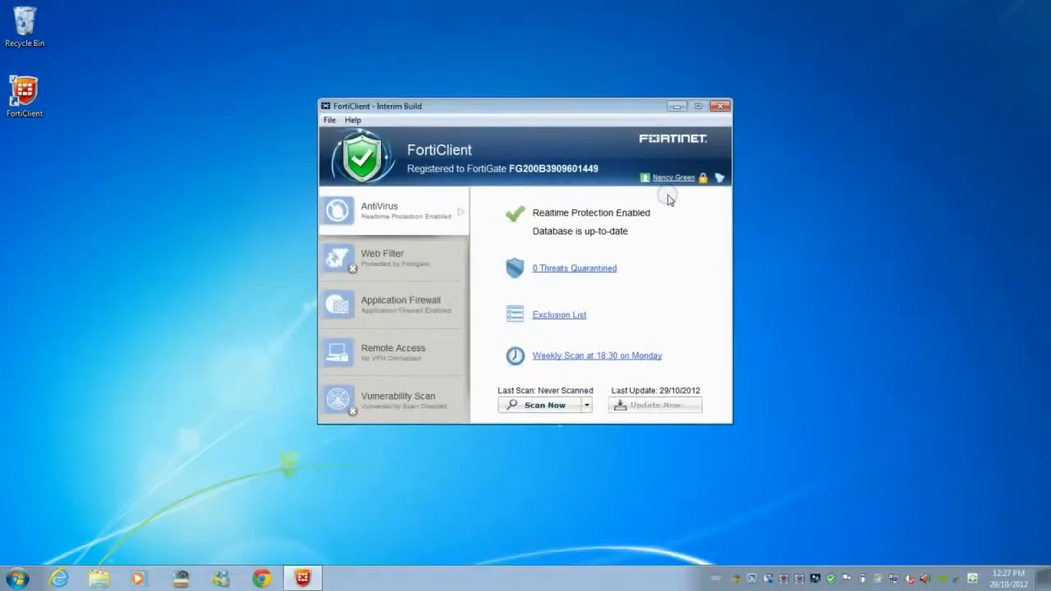
Step: Examine the Web Filter and Application Firewall profiles in FortiClient
click(410, 284)
click(388, 265)
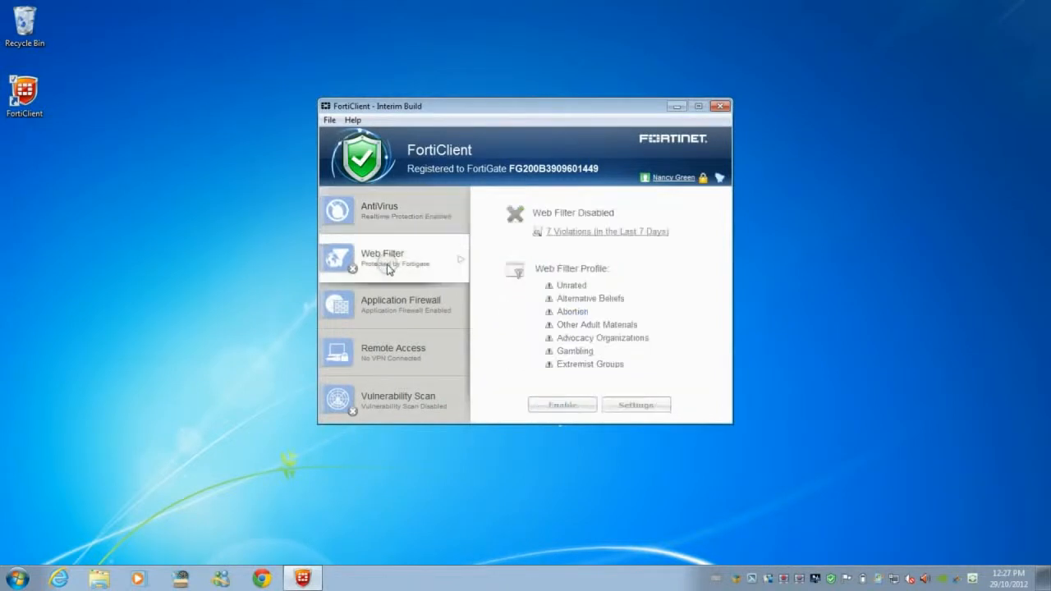
click(386, 302)
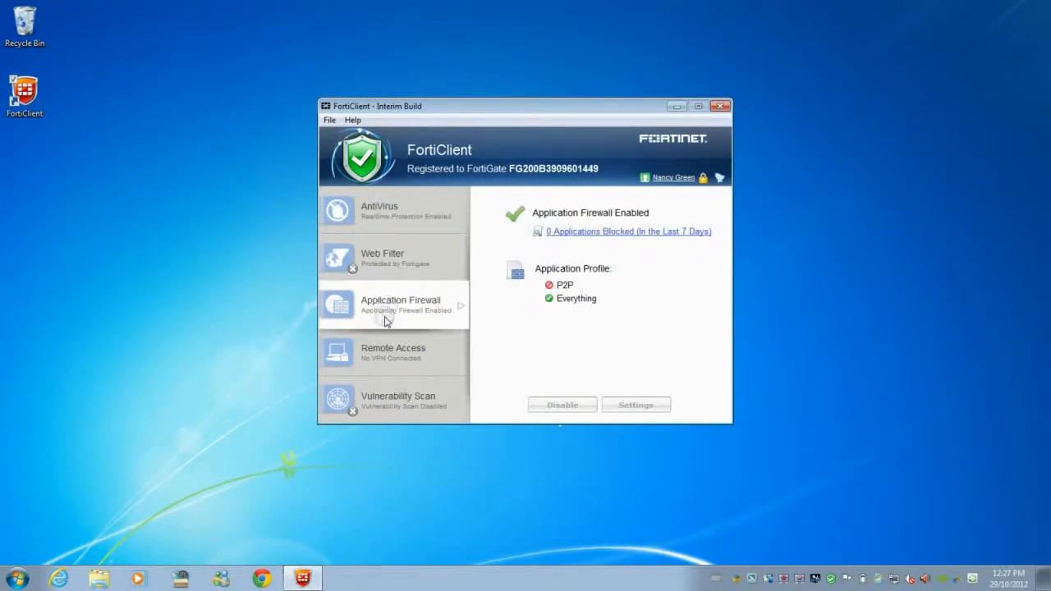
Step: Check the provisioned Remote Access VPN connections and view the Paris Office connection's settings
click(387, 351)
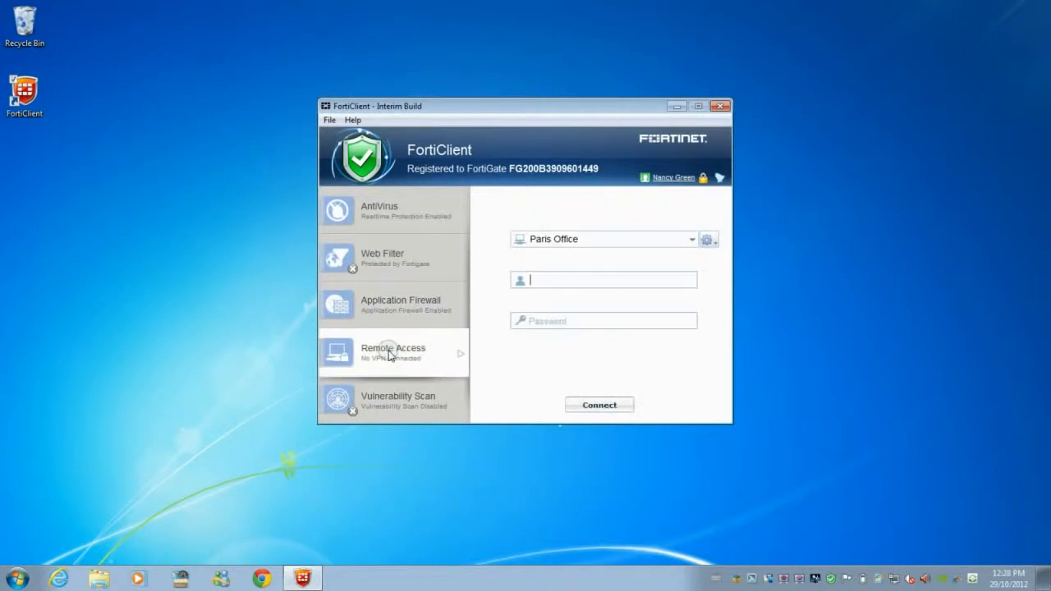
click(689, 241)
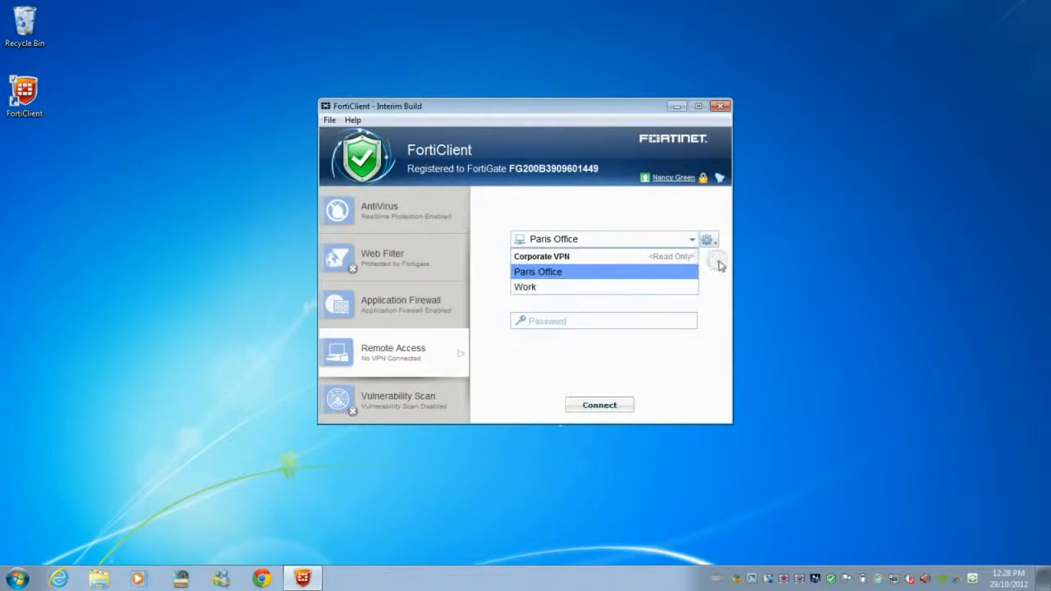
click(708, 240)
click(709, 240)
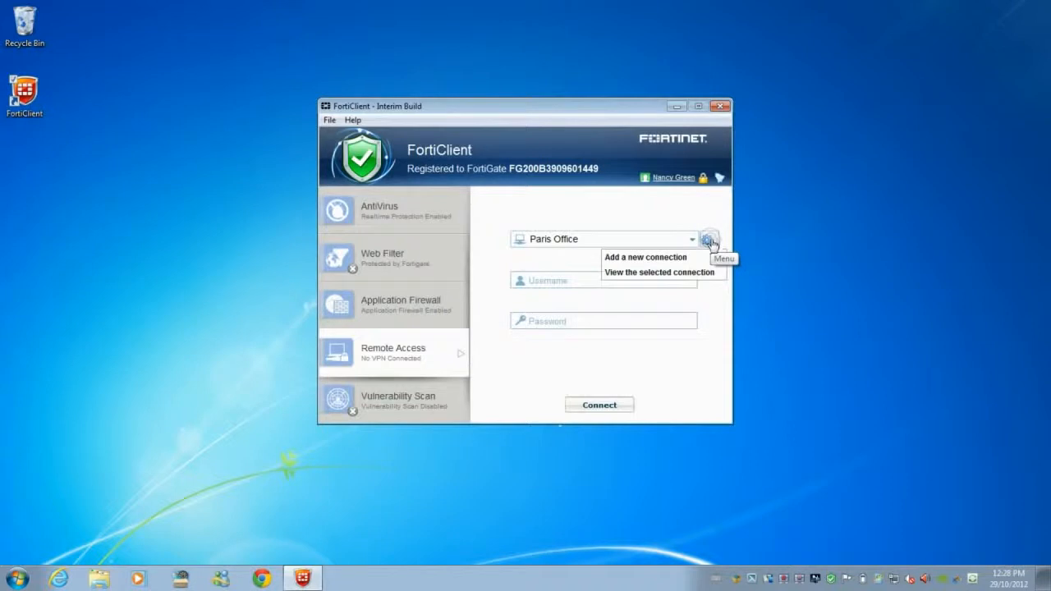
click(666, 280)
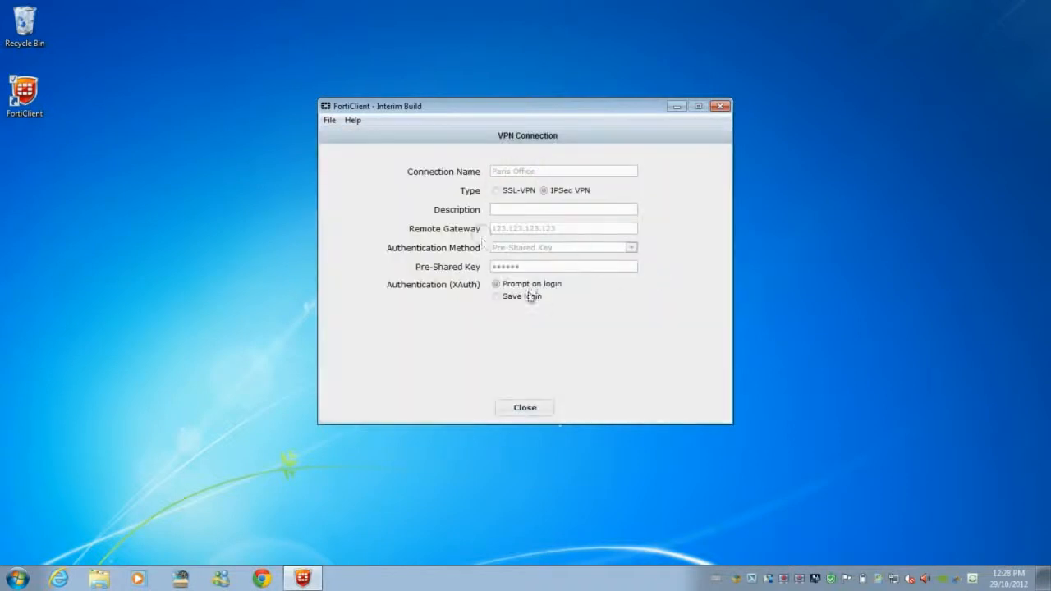
click(536, 408)
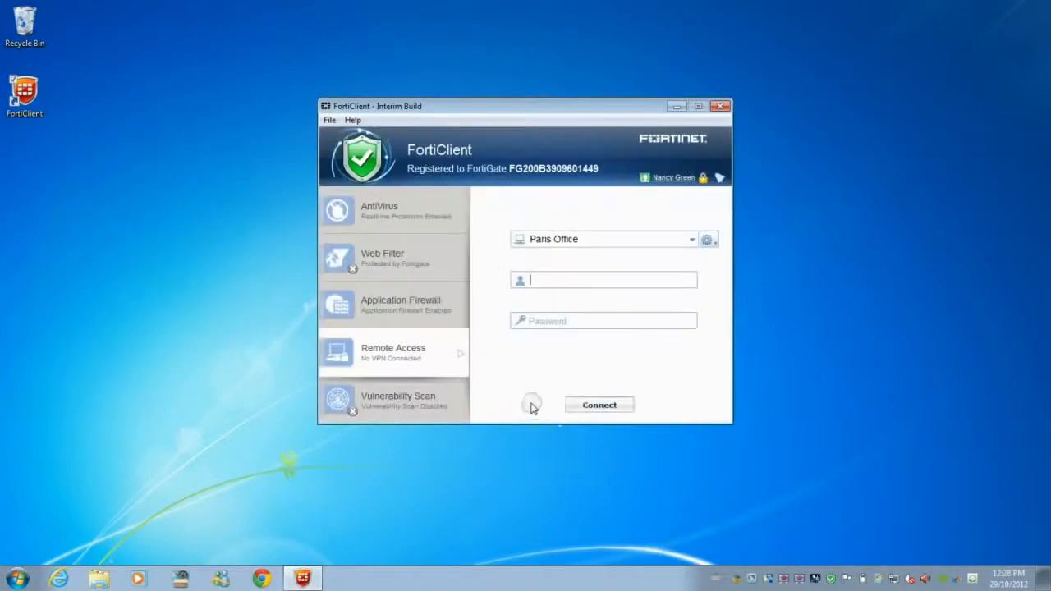
Step: Check the Vulnerability Scan status in FortiClient and switch to Chrome
click(394, 400)
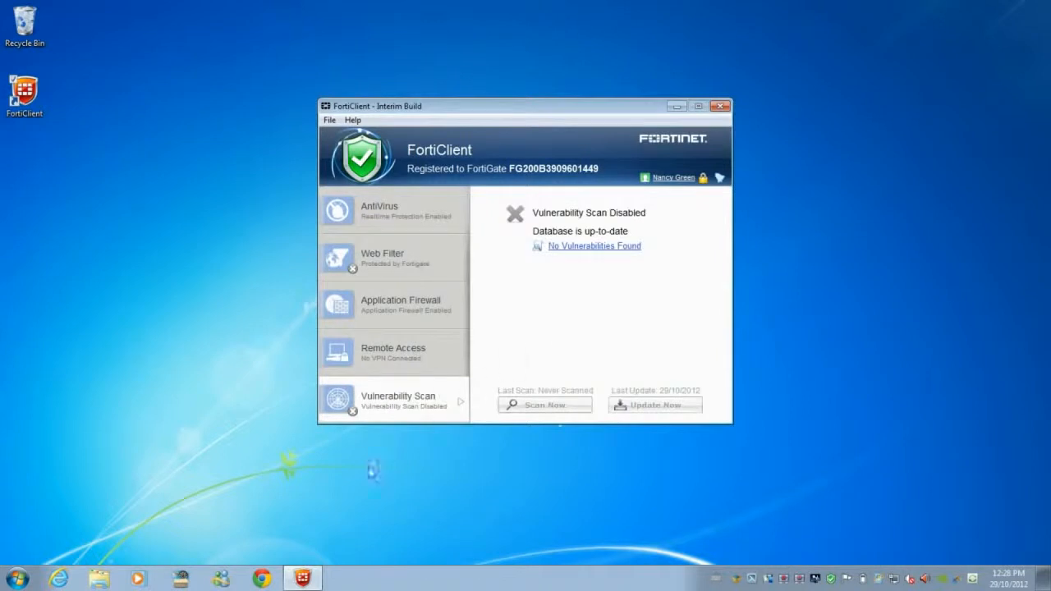
click(263, 583)
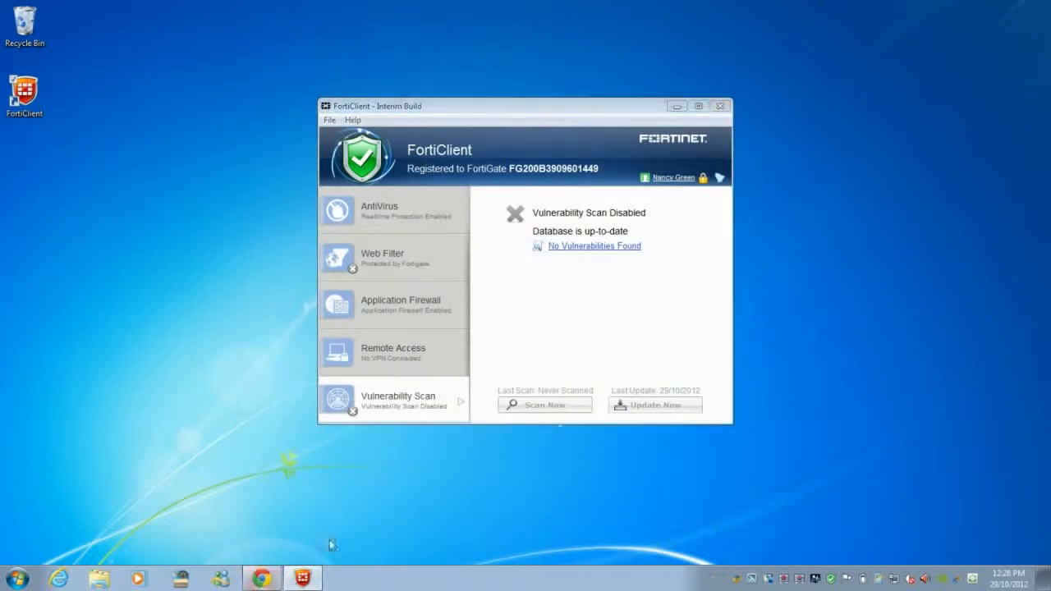